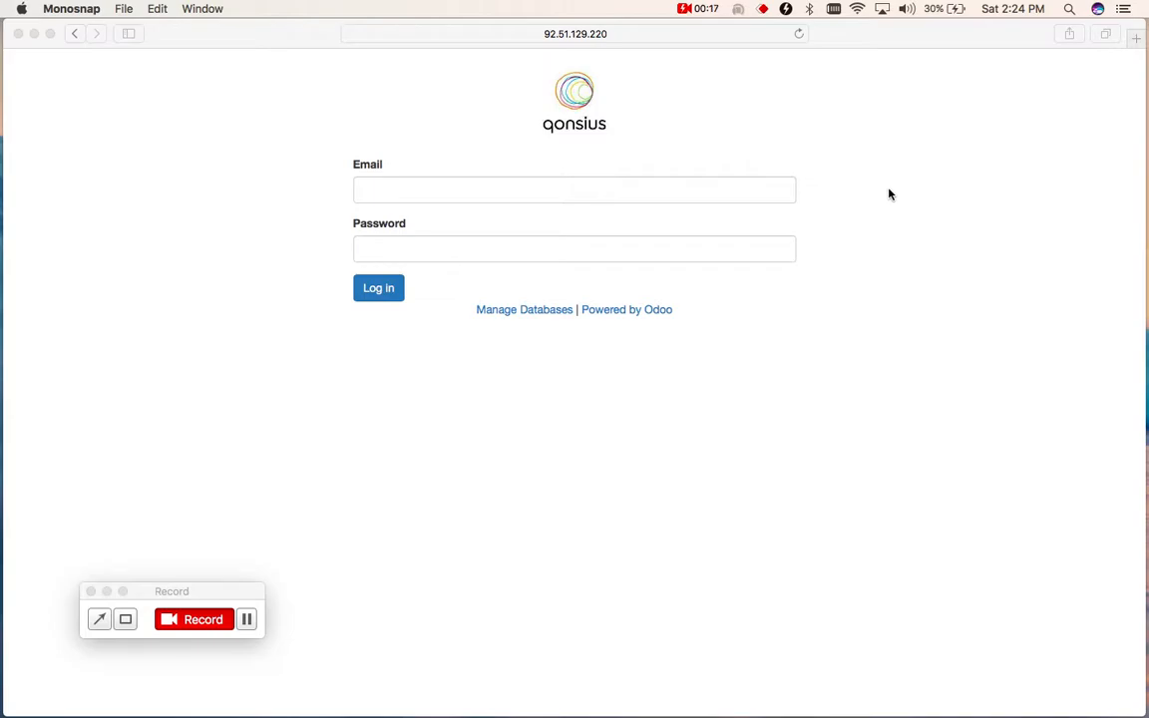
- Log in to the site as e1, filling in the account's saved password
{"action": "left_click", "coordinate": [652, 194]}
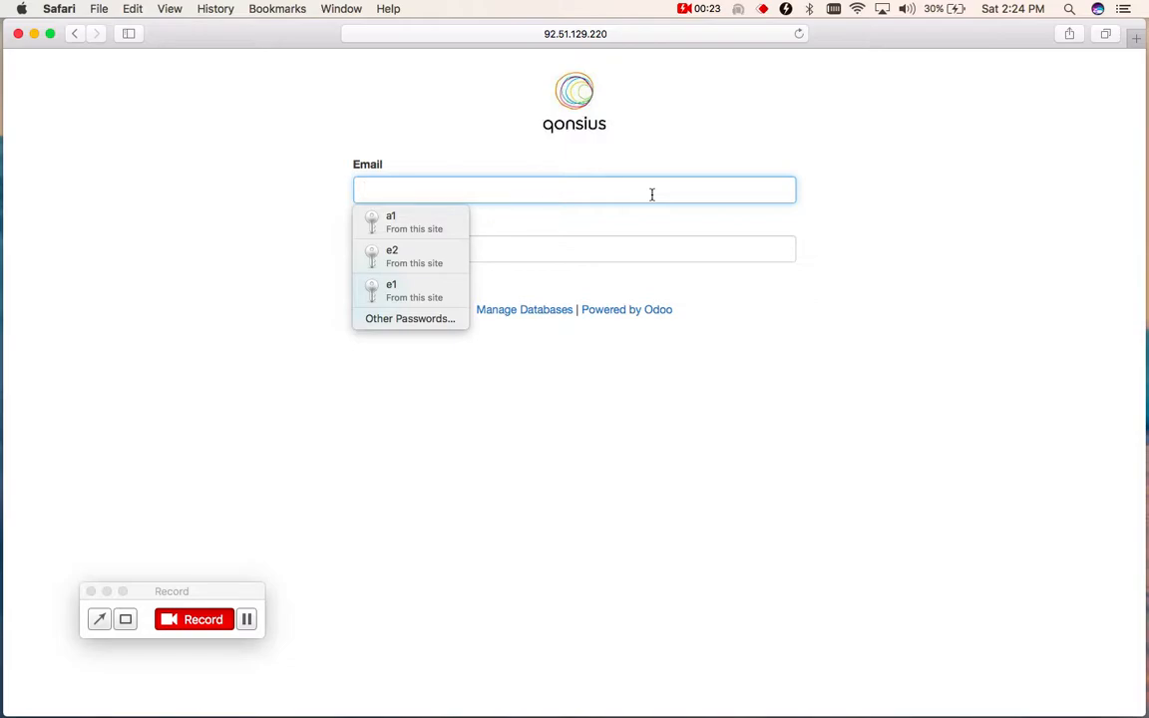
{"action": "type", "text": "e1"}
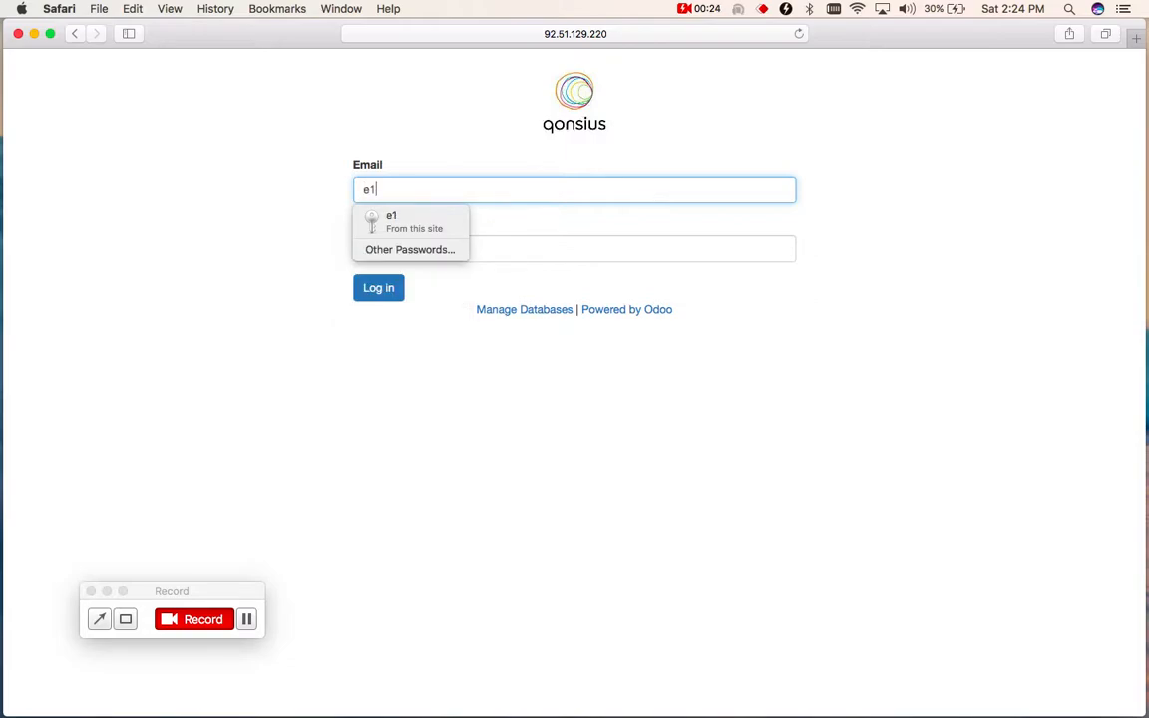
{"action": "left_click", "coordinate": [428, 224]}
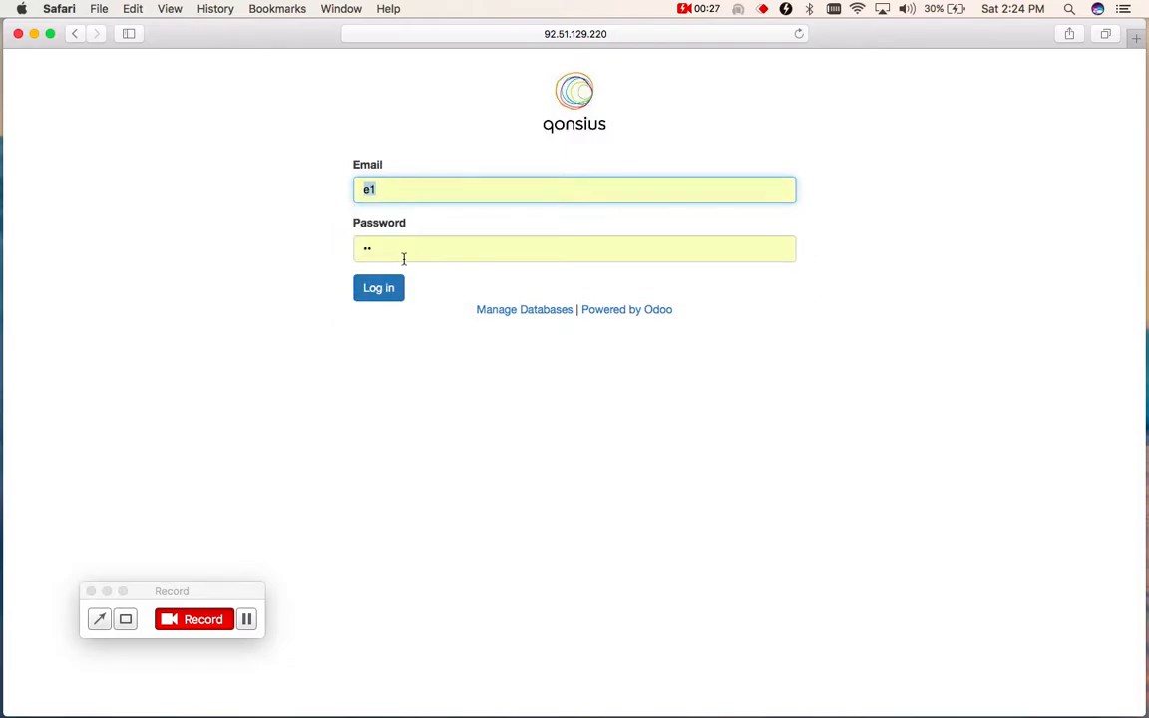
{"action": "left_click", "coordinate": [380, 289]}
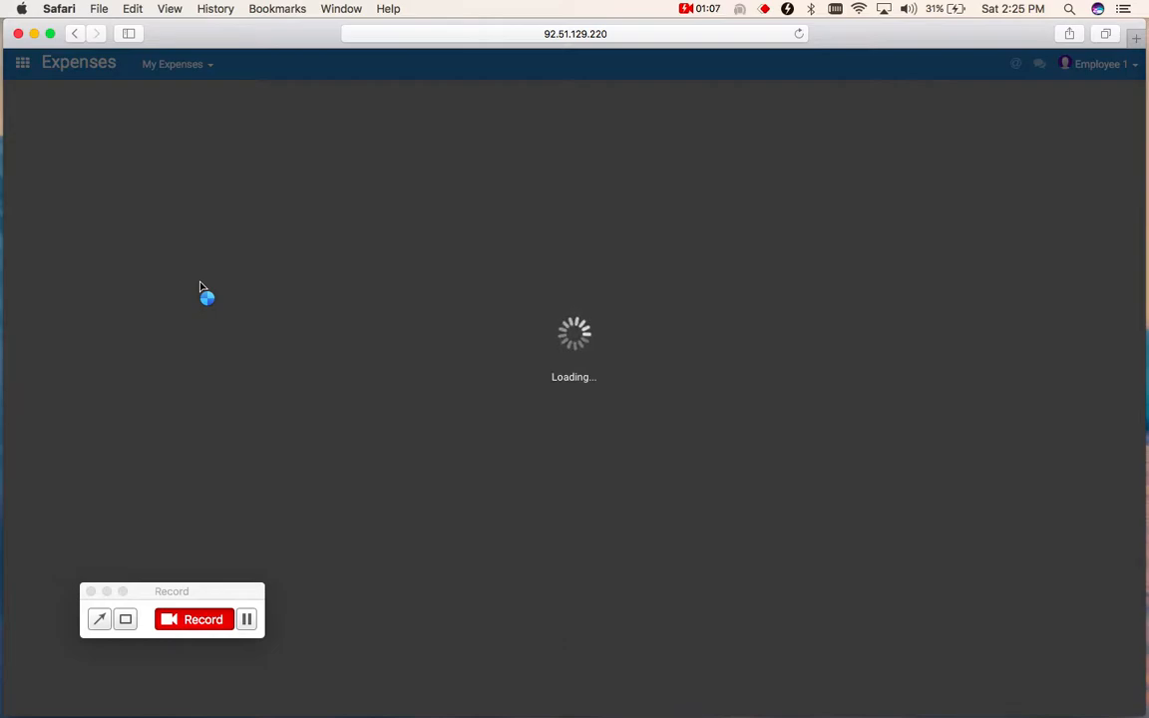
{"action": "left_click", "coordinate": [249, 621]}
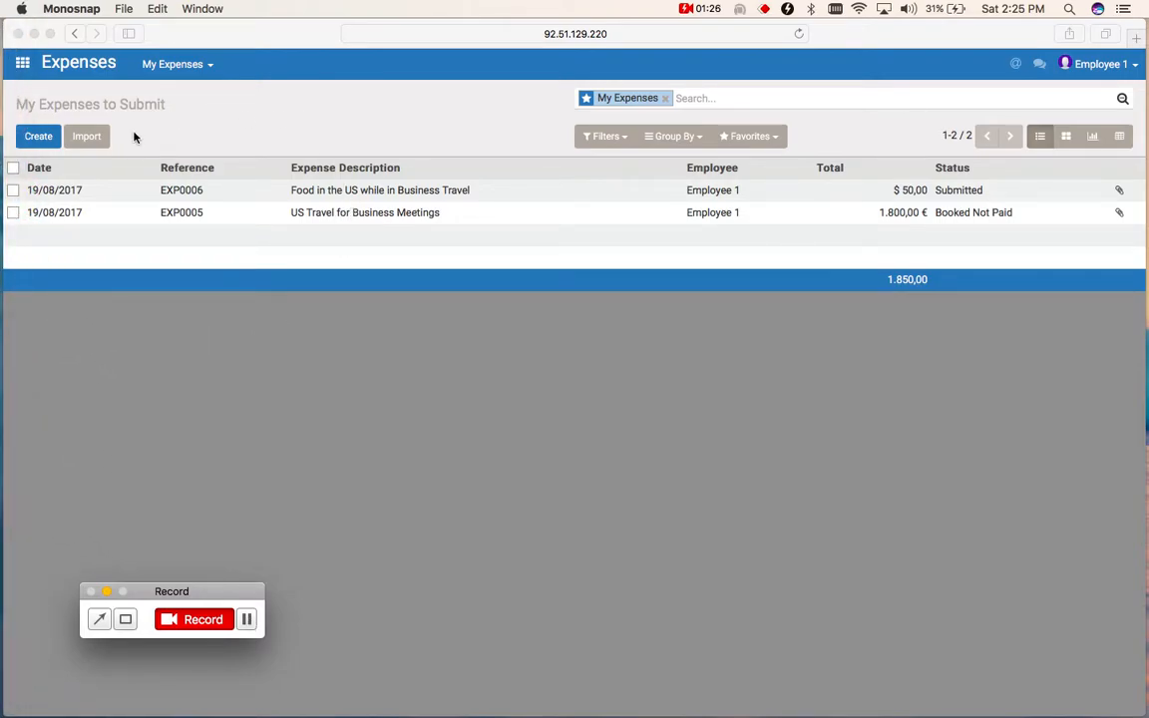
- Create a new expense with the description "Travel to Paris for Business Promotion"
{"action": "left_click", "coordinate": [45, 141]}
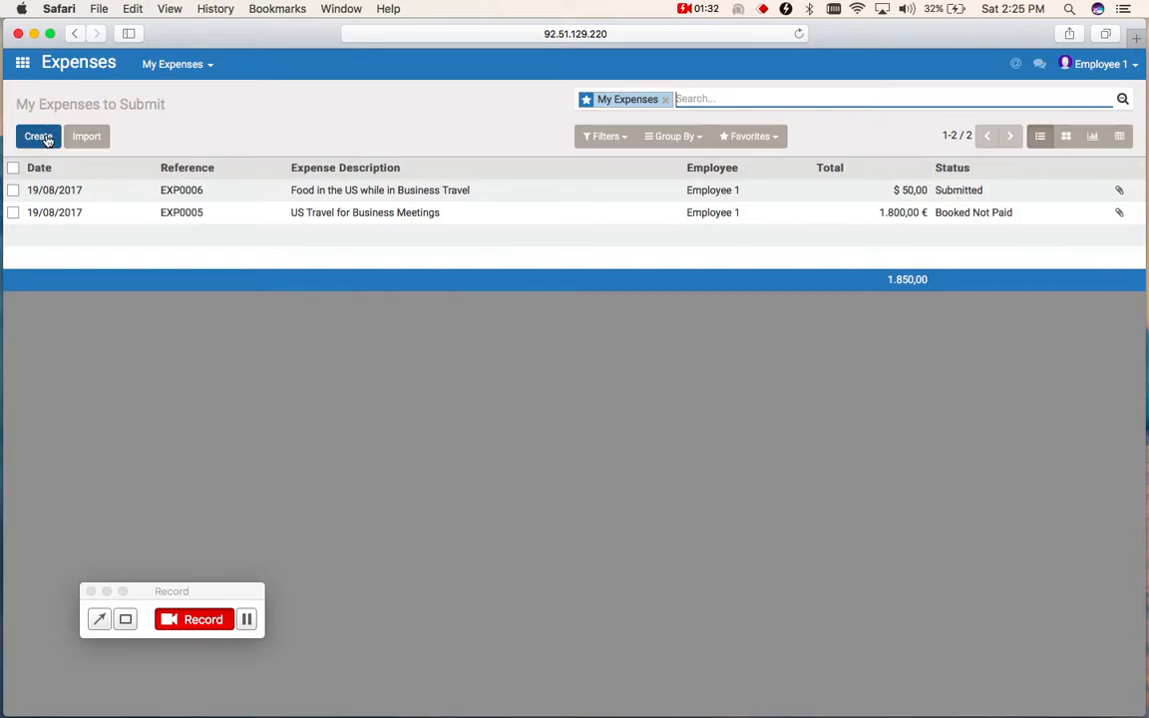
{"action": "left_click", "coordinate": [44, 138]}
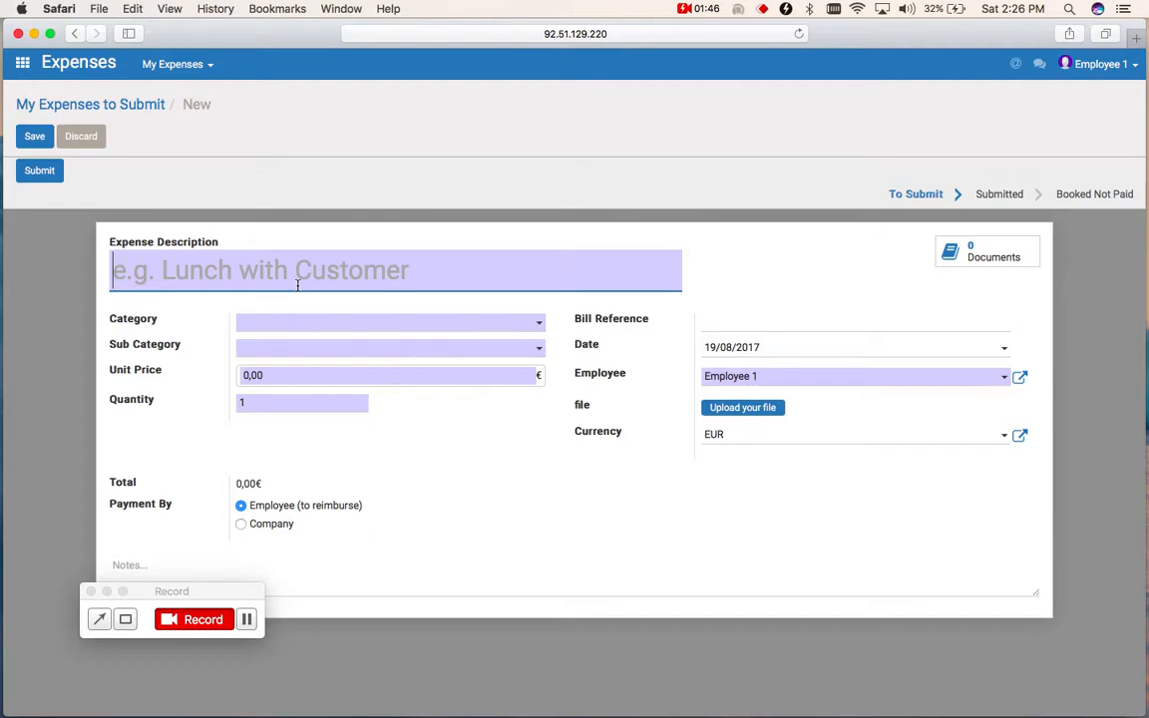
{"action": "type", "text": "Tr"}
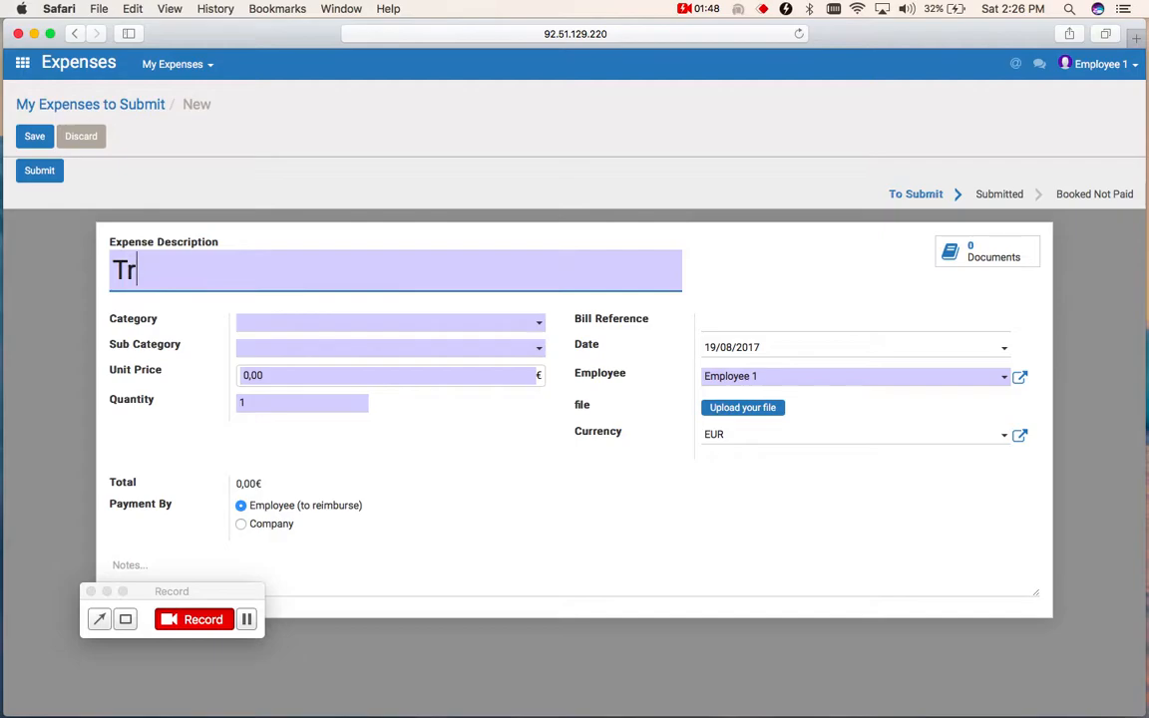
{"action": "type", "text": "avel to "}
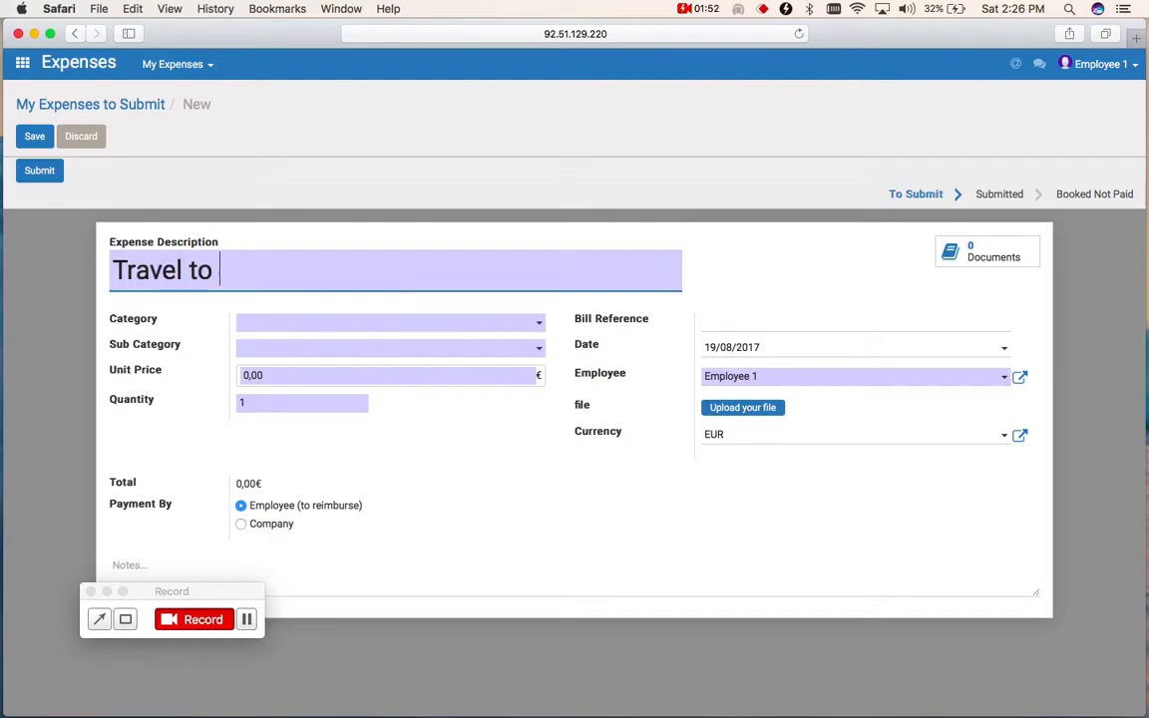
{"action": "type", "text": "Paris fo"}
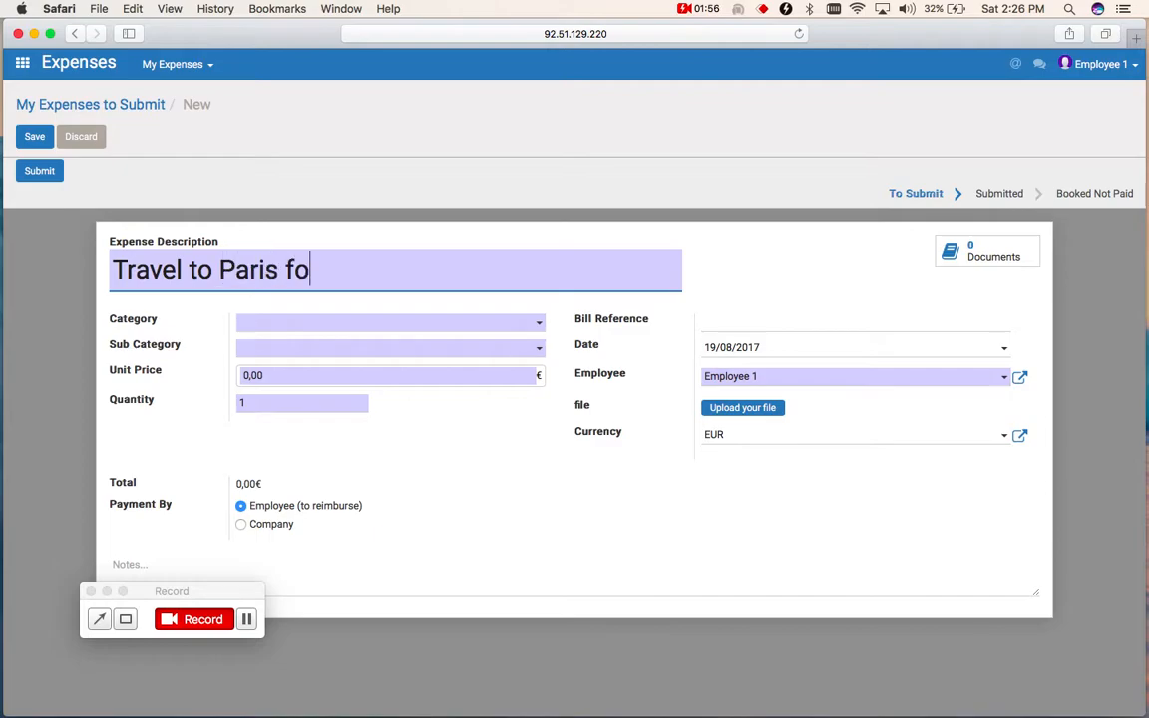
{"action": "type", "text": "r Businee"}
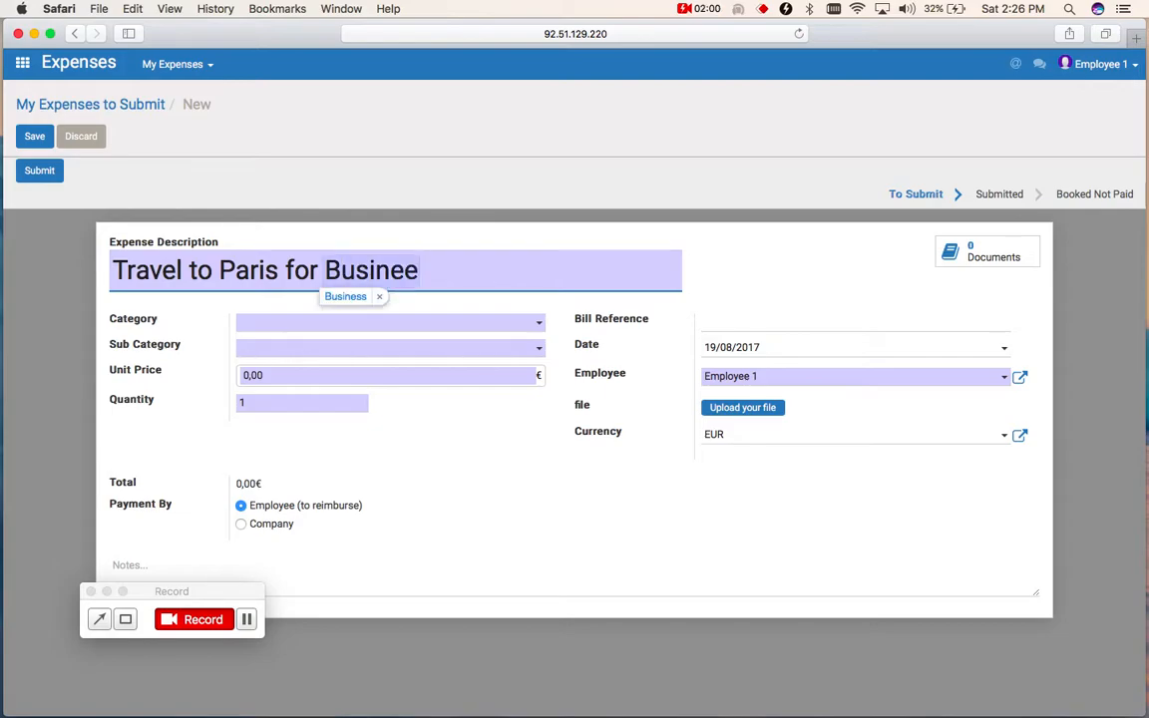
{"action": "type", "text": "ss Promotion"}
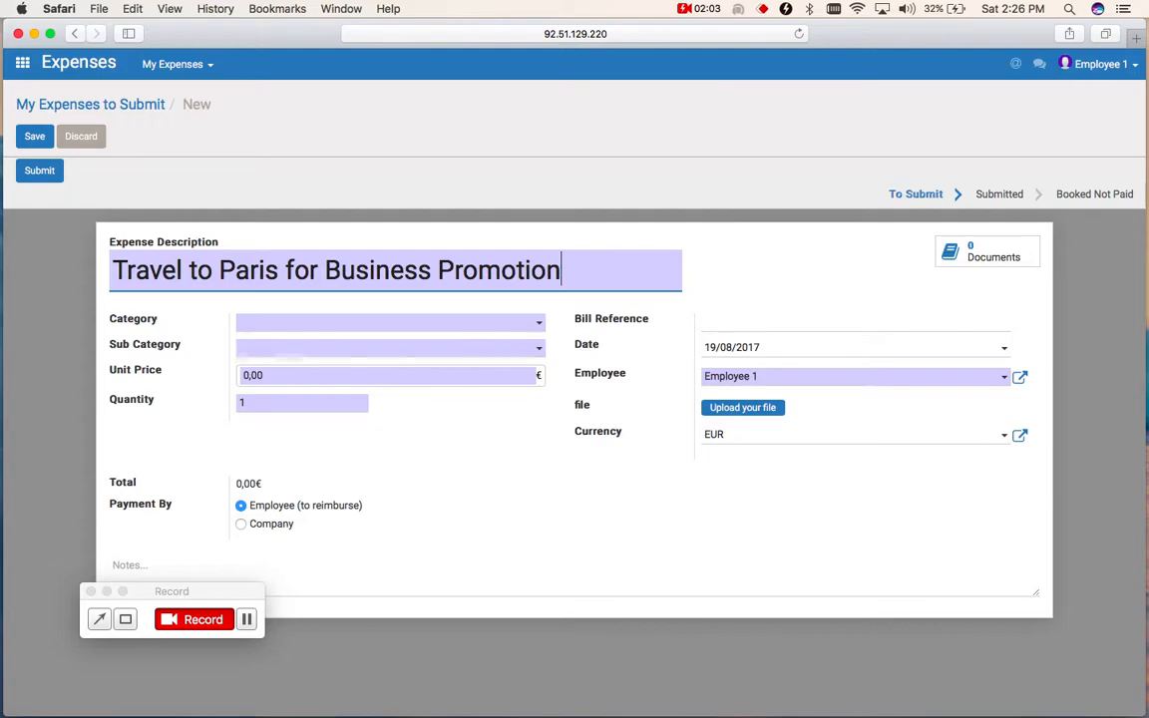
{"action": "key", "text": "Tab"}
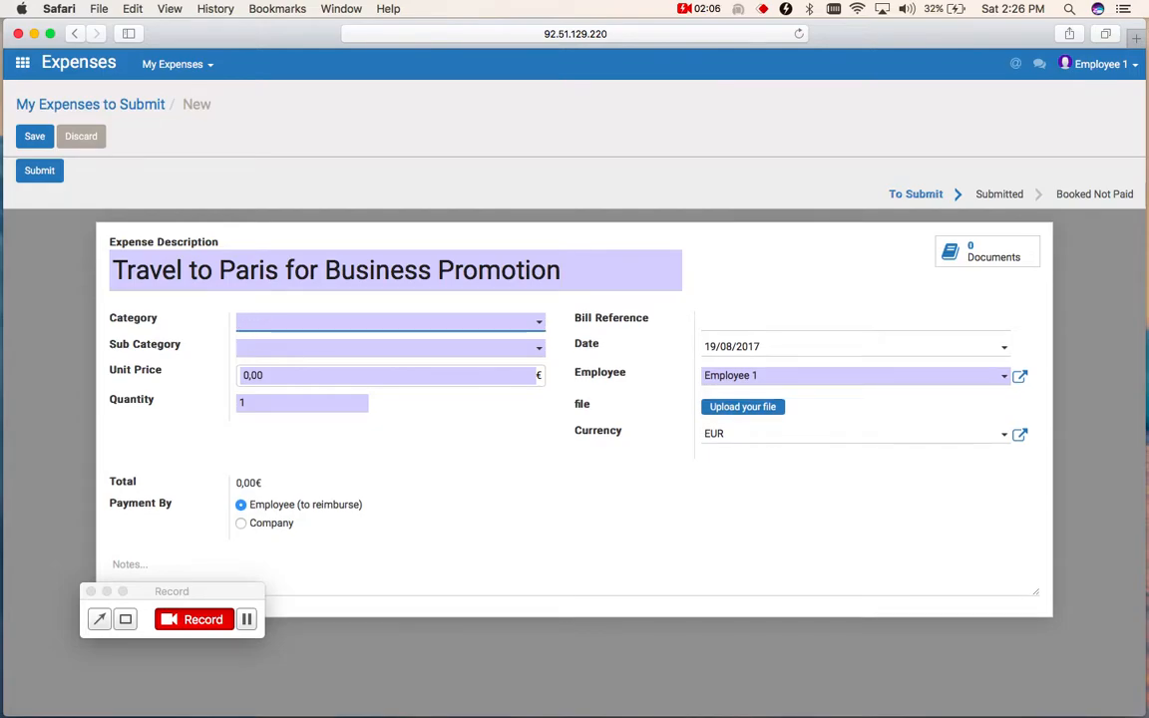
- Set the expense's category to BUSINESS VISITS and its sub category to Transport Train
{"action": "left_click", "coordinate": [313, 327]}
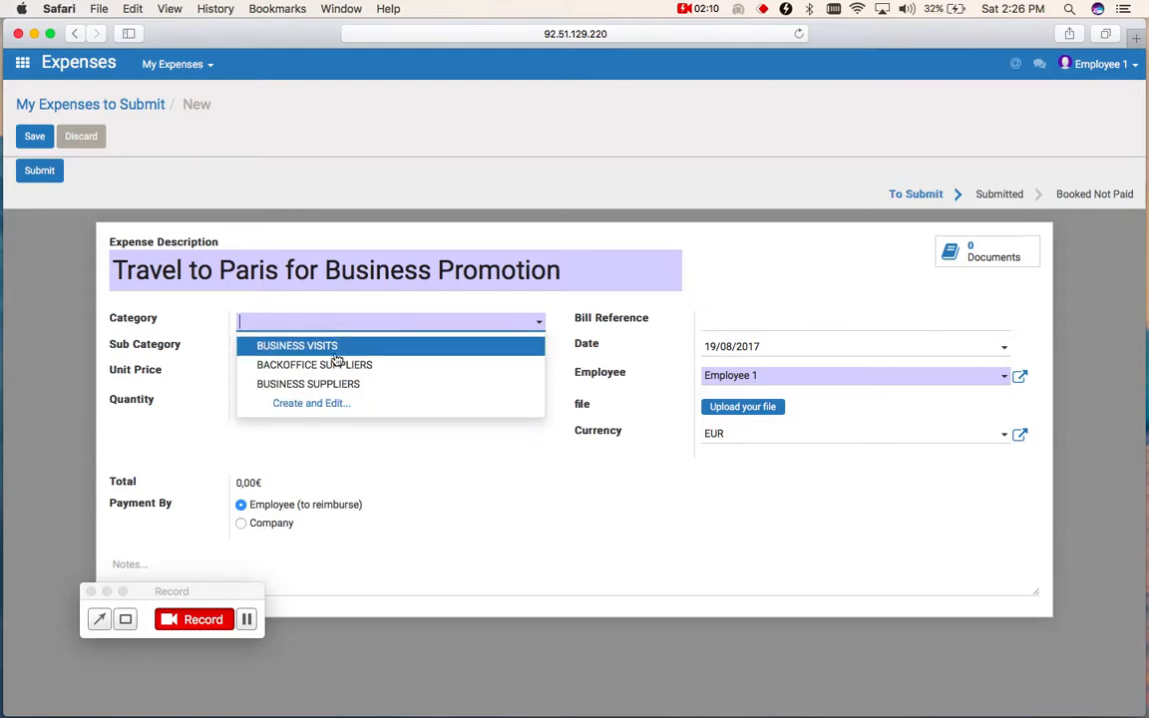
{"action": "left_click", "coordinate": [314, 341]}
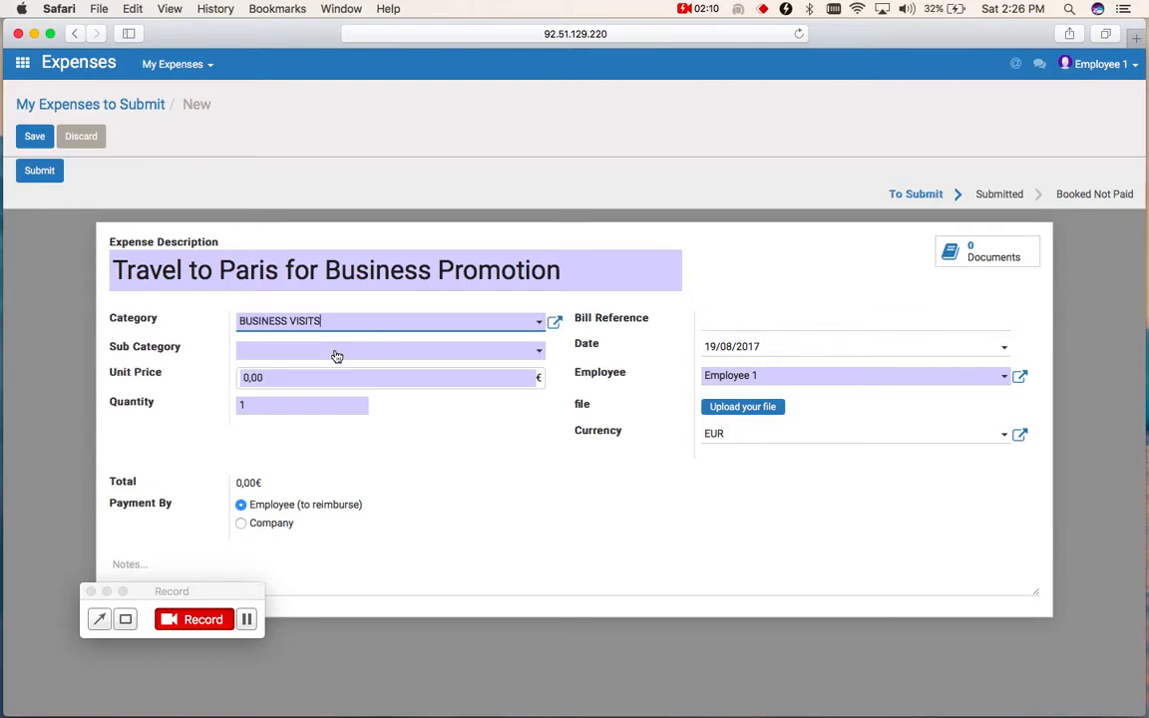
{"action": "left_click", "coordinate": [403, 355]}
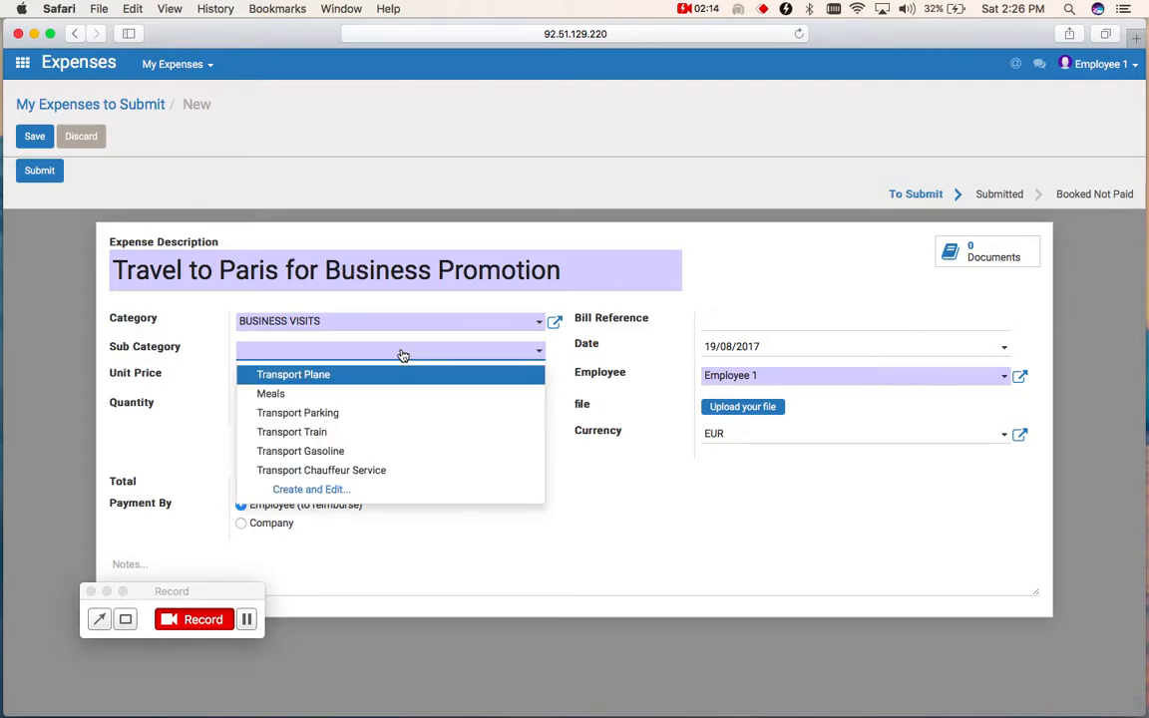
{"action": "left_click", "coordinate": [386, 438]}
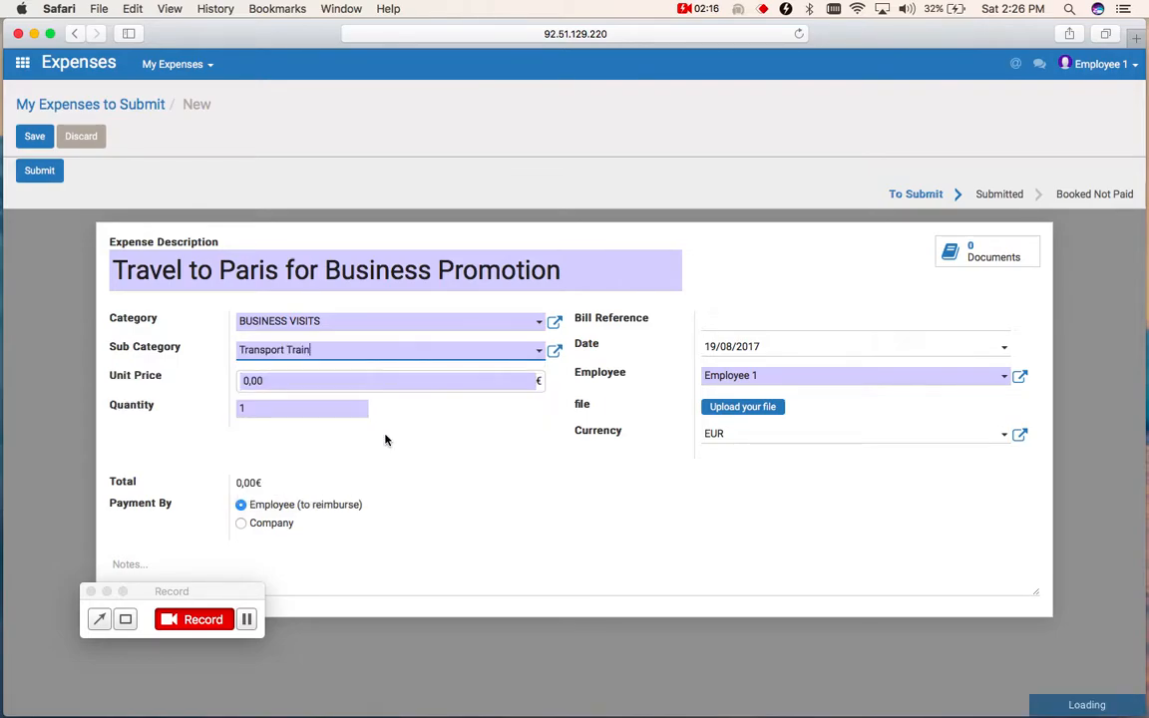
- Set the expense's unit price to 220 €
{"action": "left_click", "coordinate": [334, 387]}
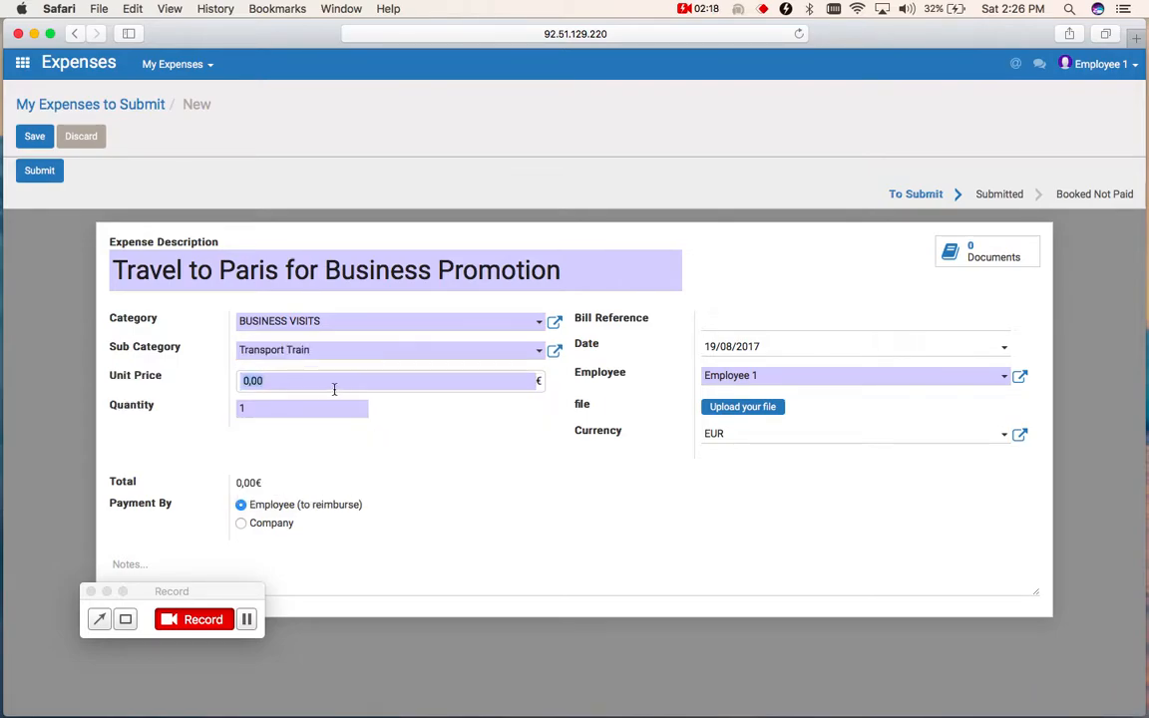
{"action": "type", "text": "200"}
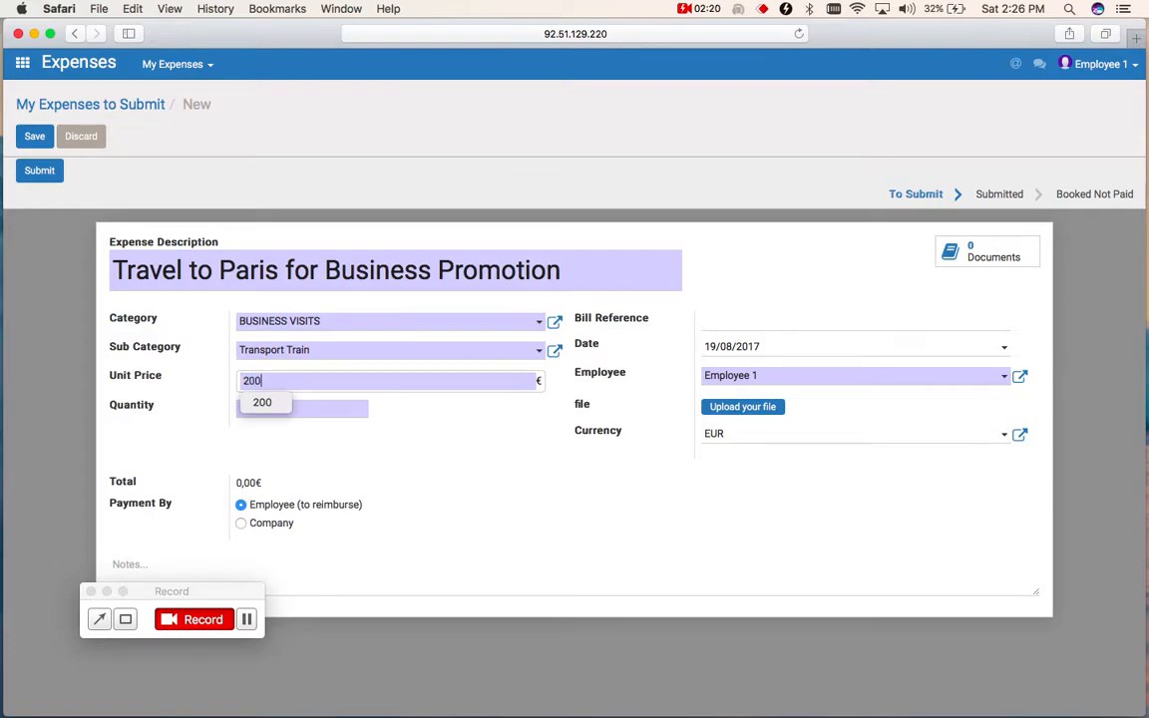
{"action": "key", "text": "BackSpace"}
{"action": "key", "text": "BackSpace"}
{"action": "type", "text": "20"}
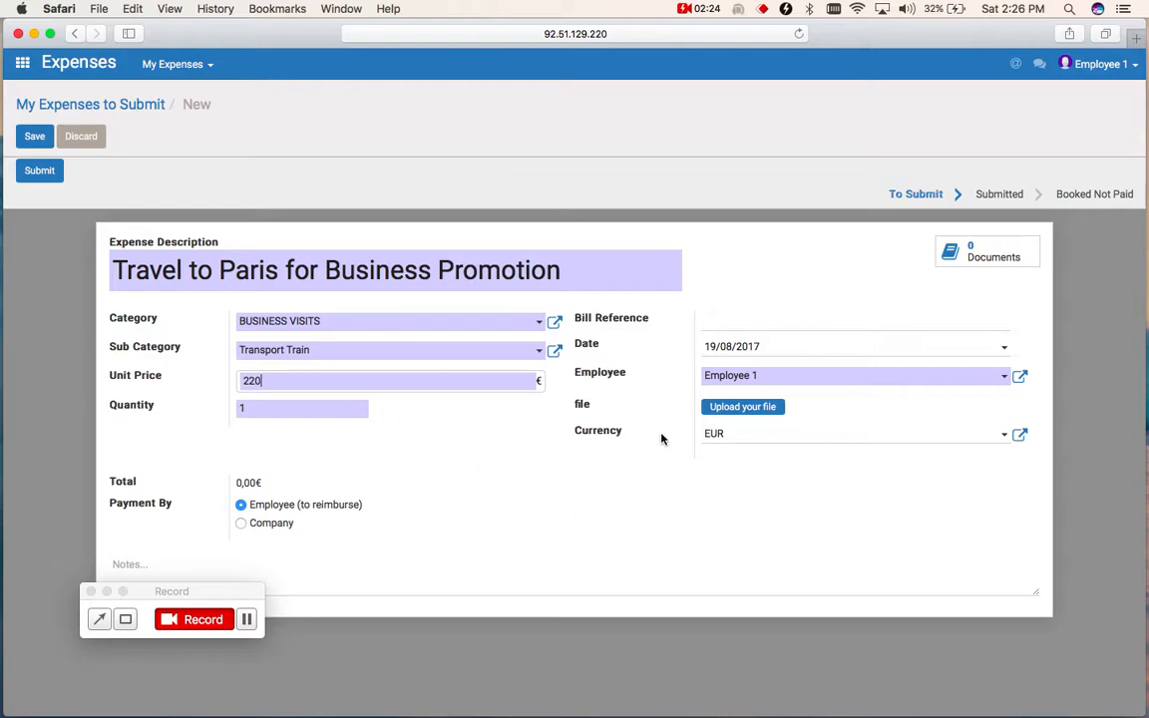
- Set the expense date to 17/08/2017 and enter TKT123 as the bill reference
{"action": "left_click", "coordinate": [1006, 353]}
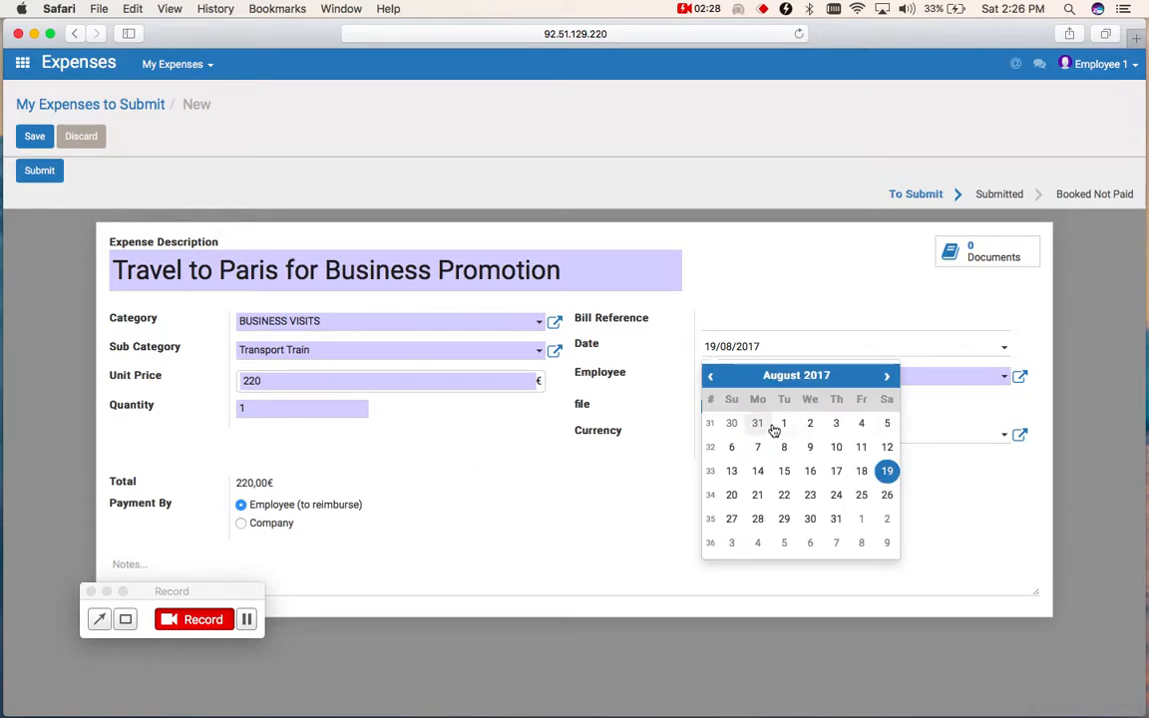
{"action": "left_click", "coordinate": [838, 472]}
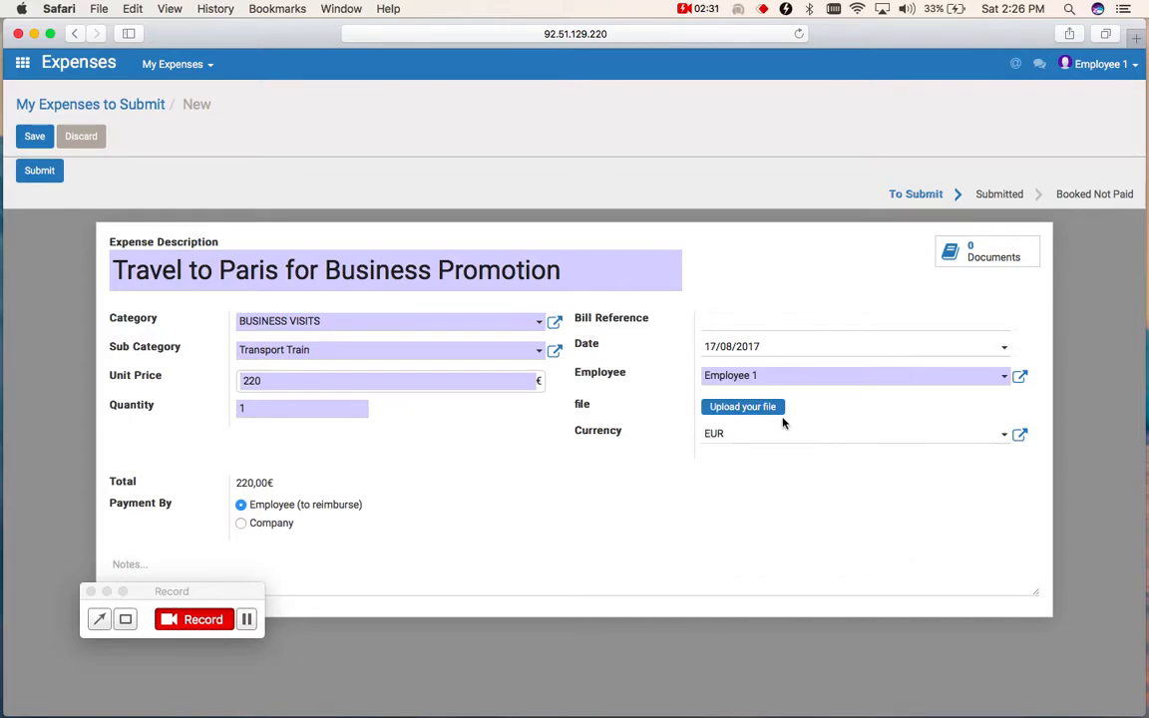
{"action": "left_click", "coordinate": [722, 318]}
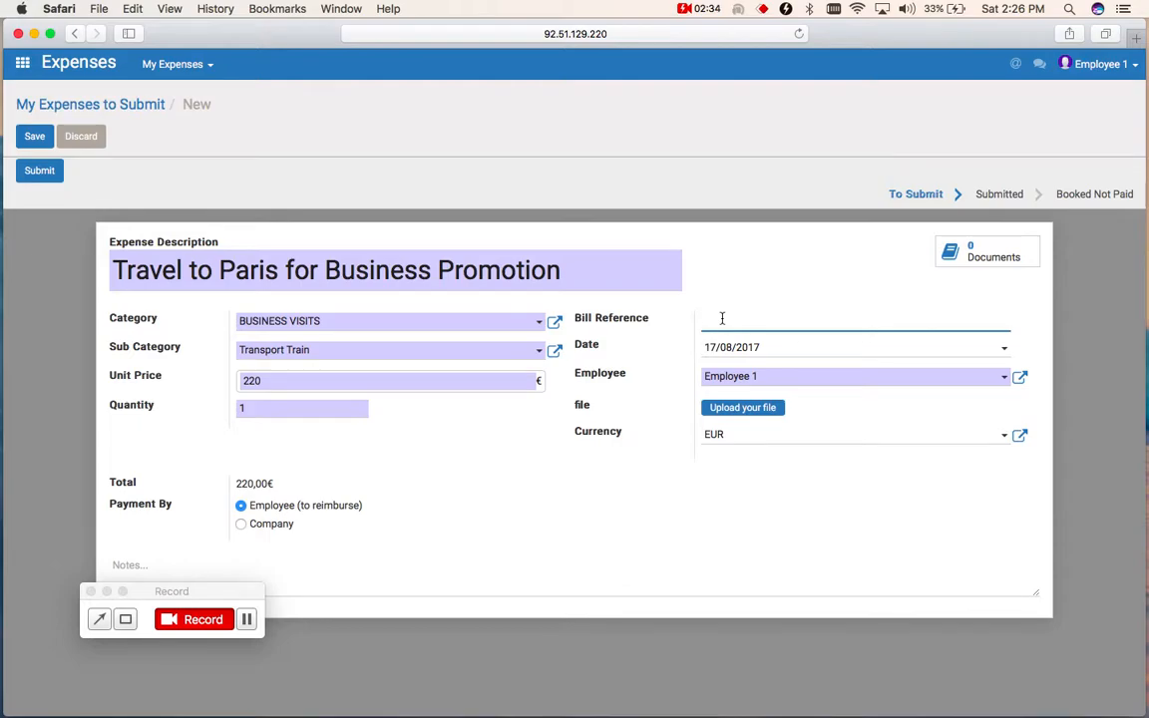
{"action": "type", "text": "TKT123"}
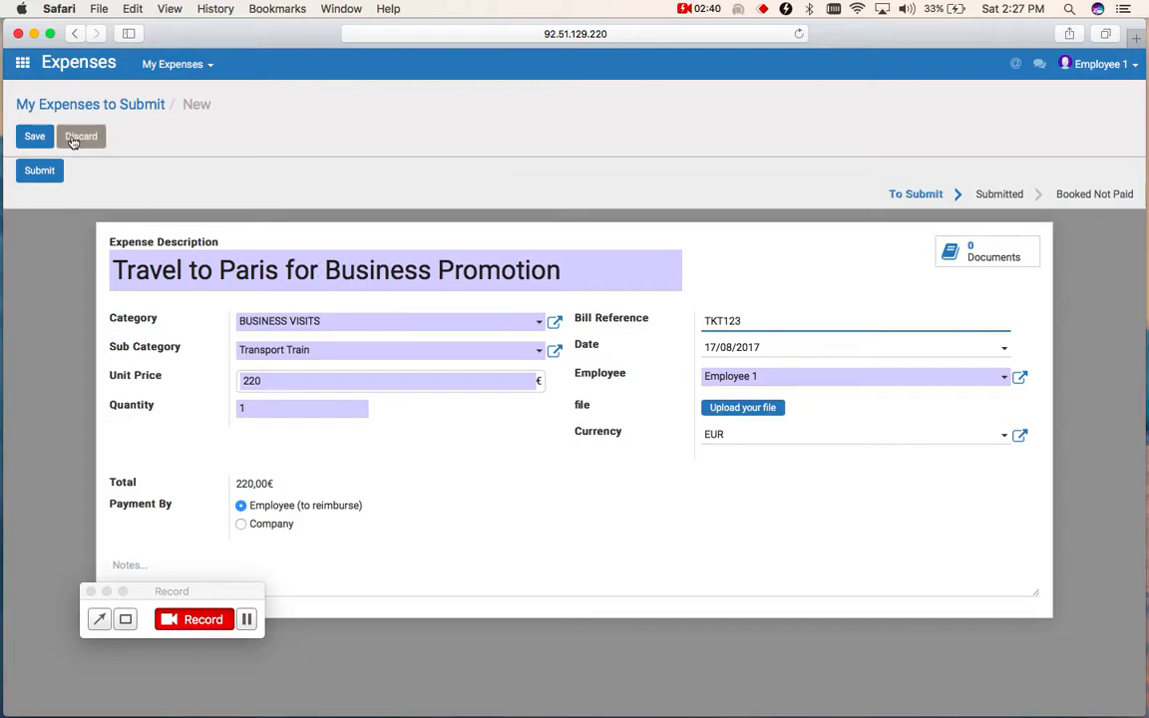
- Upload "mad to jfk.png" from the Desktop as the expense's file and save the expense
{"action": "left_click", "coordinate": [37, 137]}
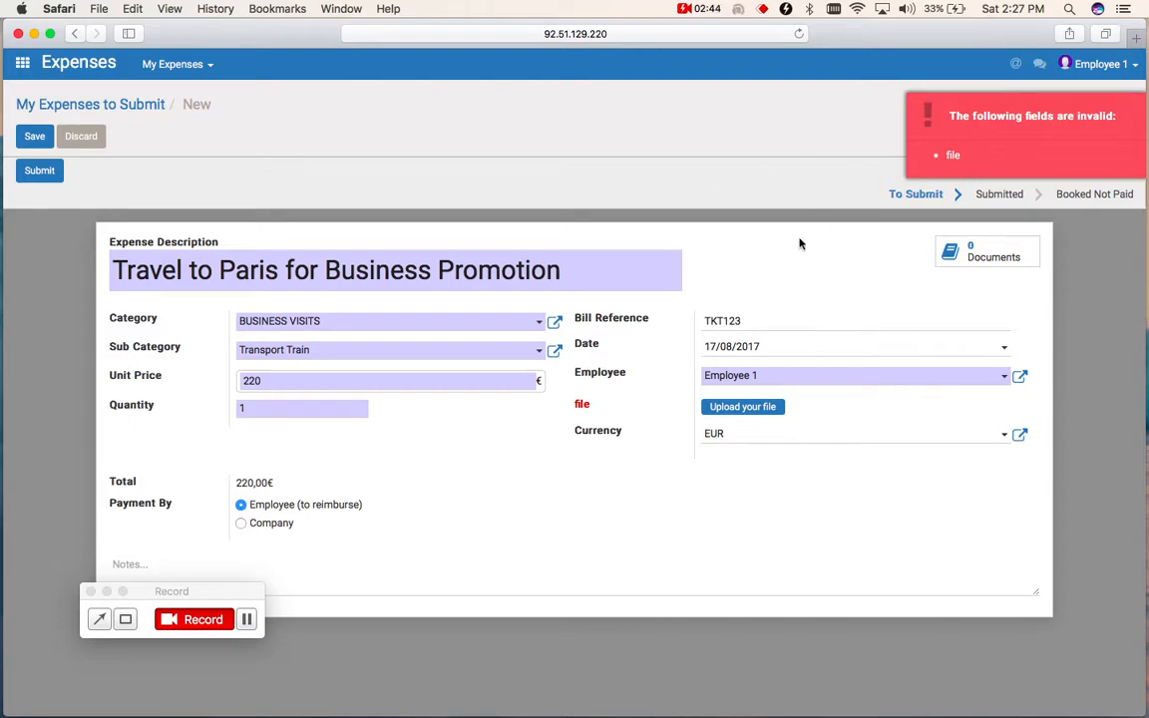
{"action": "left_click", "coordinate": [749, 413]}
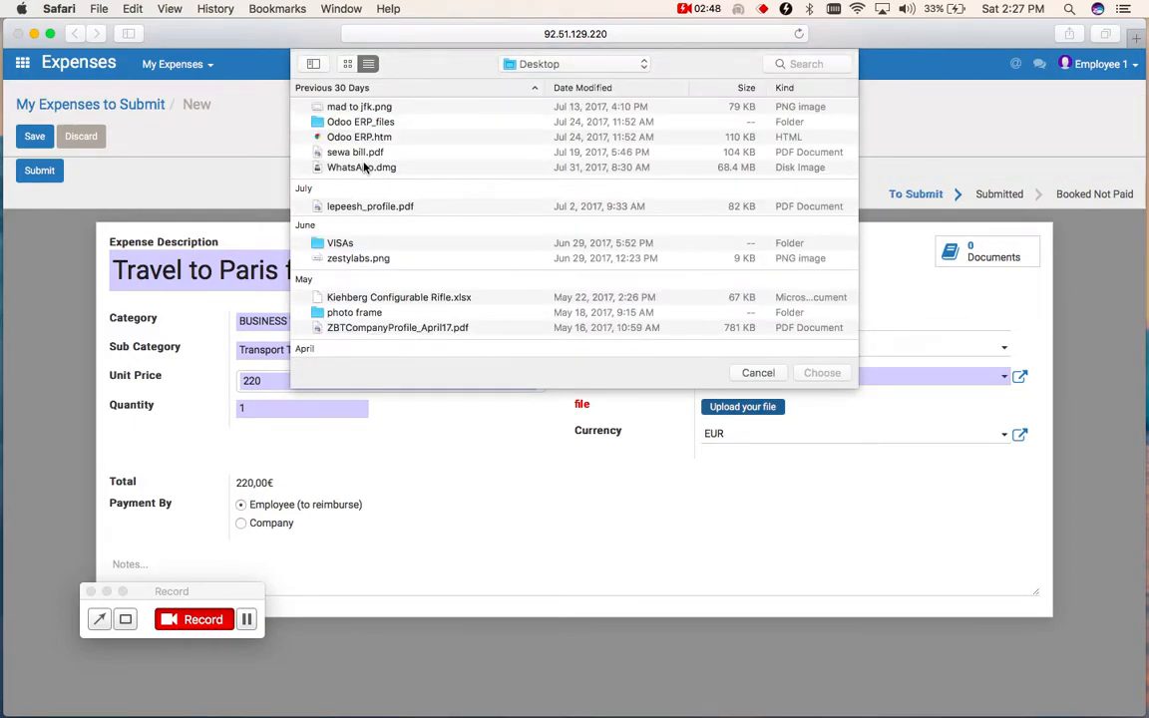
{"action": "left_click", "coordinate": [361, 106]}
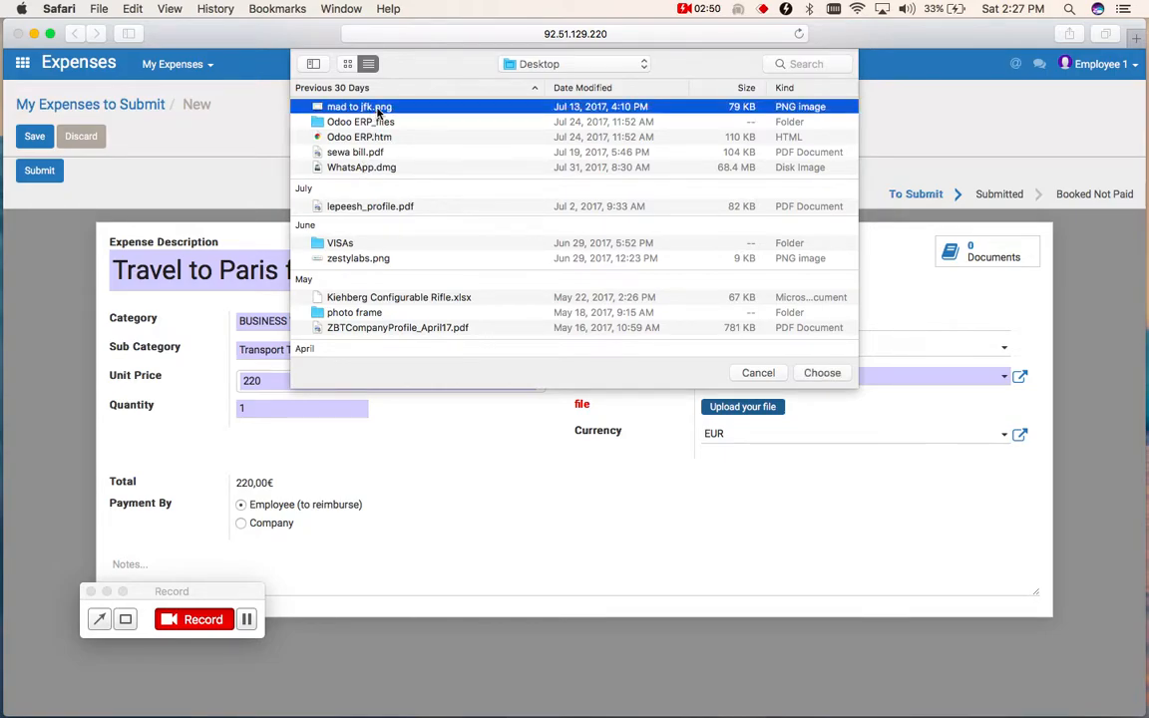
{"action": "double_click", "coordinate": [371, 109]}
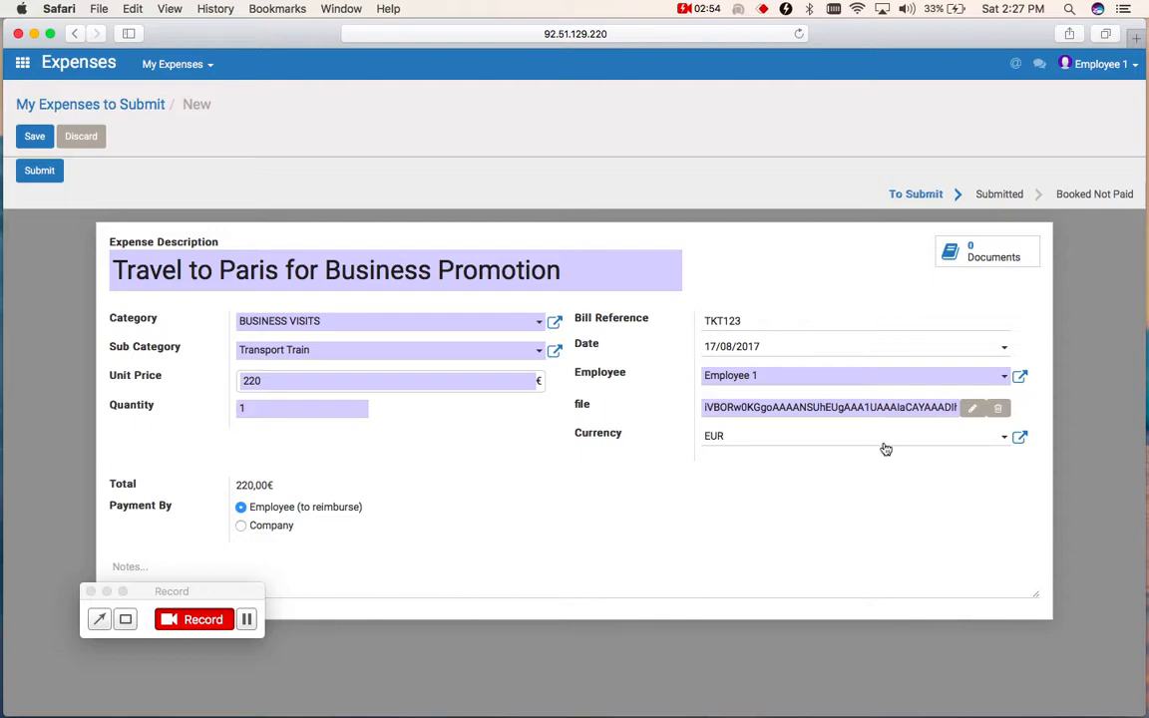
{"action": "left_click", "coordinate": [35, 136]}
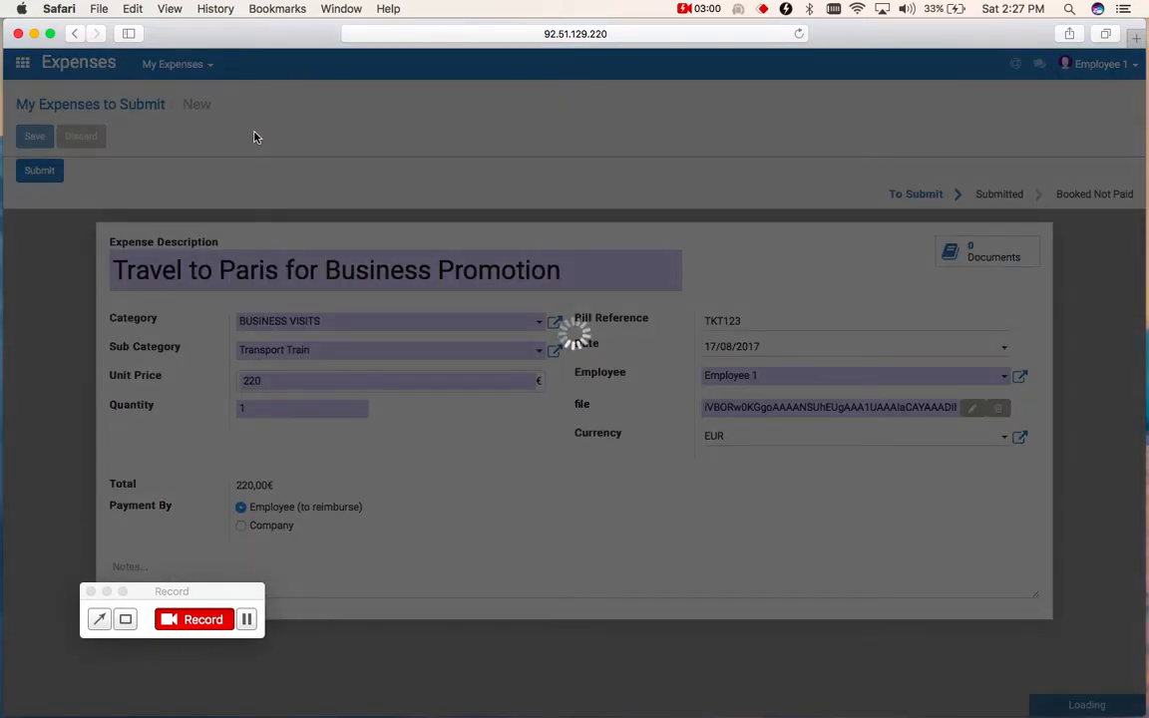
{"action": "left_click", "coordinate": [247, 621]}
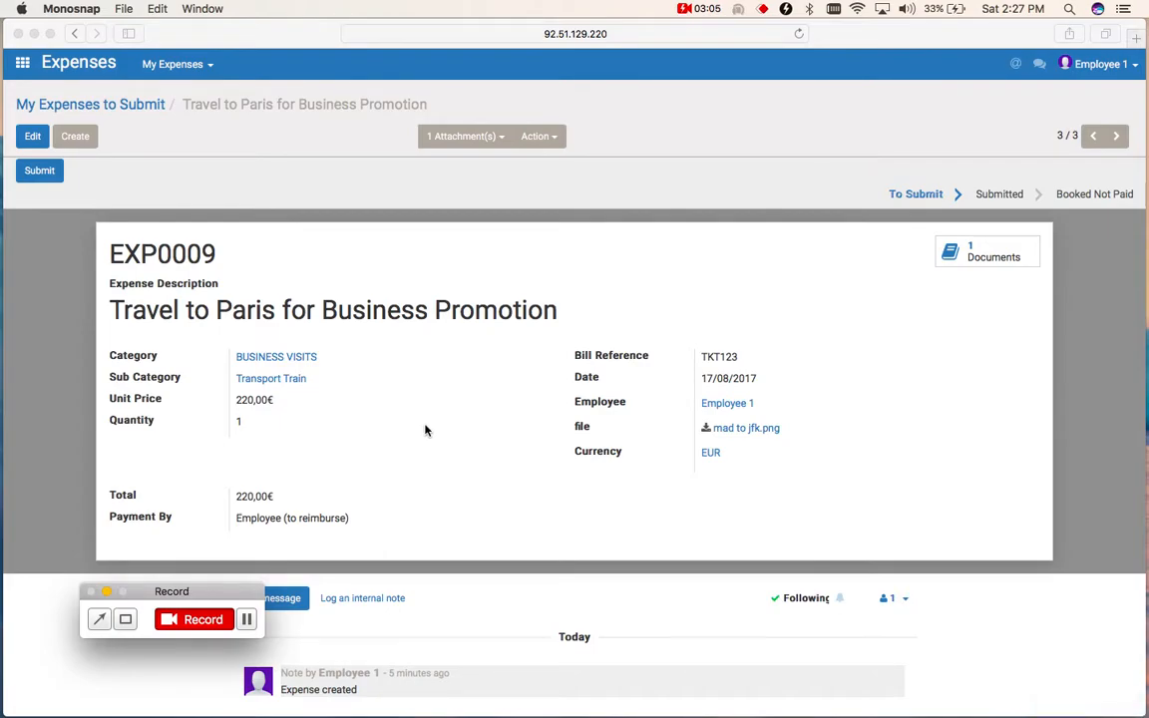
- Submit the saved Paris travel expense
{"action": "left_click", "coordinate": [43, 178]}
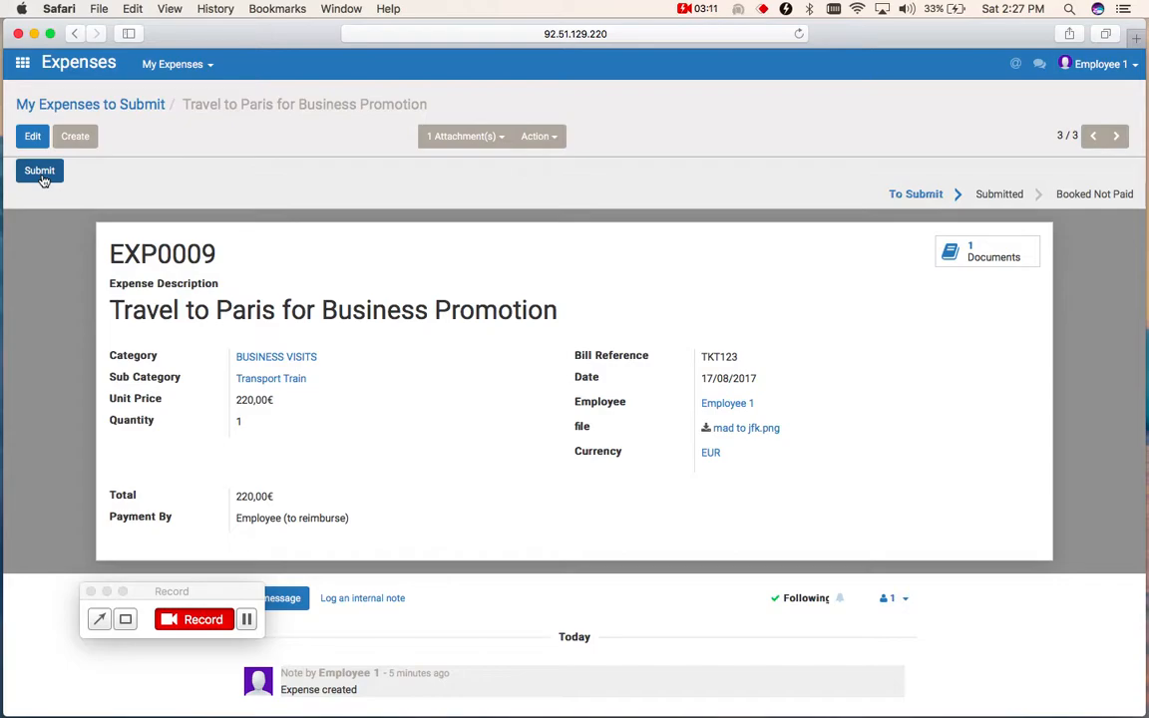
{"action": "left_click", "coordinate": [40, 172]}
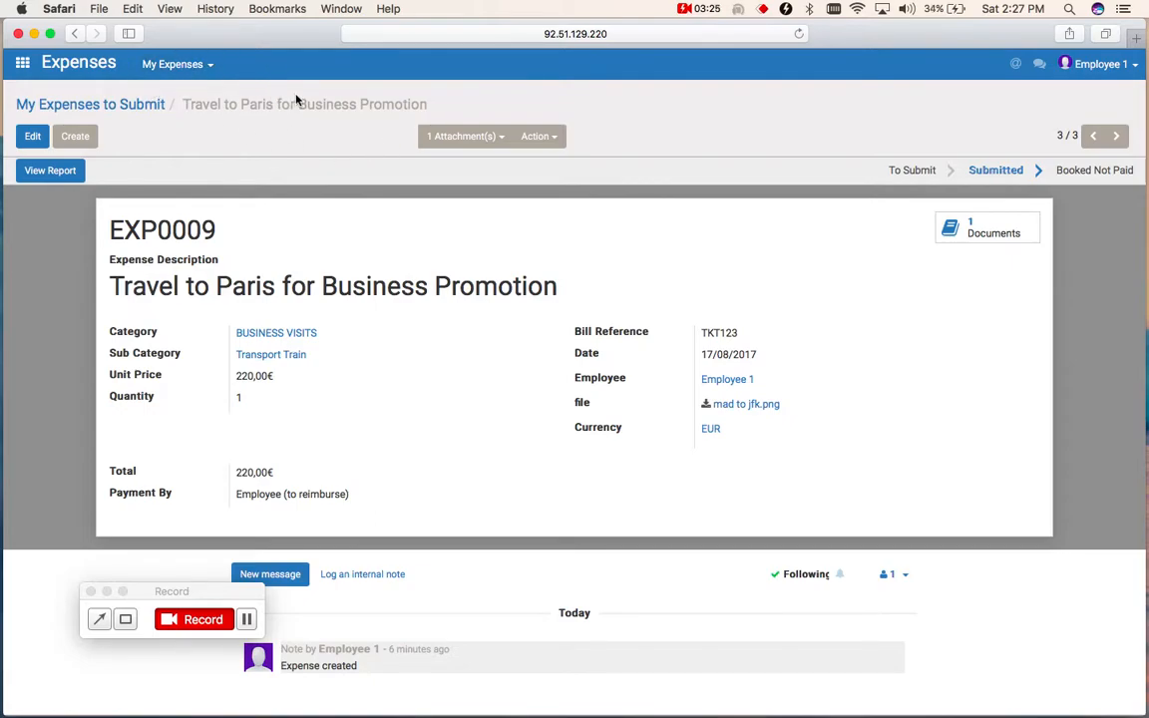
- Check the status of the submitted expense in the My Expenses to Submit list and in My Reports
{"action": "left_click", "coordinate": [22, 64]}
{"action": "left_click", "coordinate": [550, 203]}
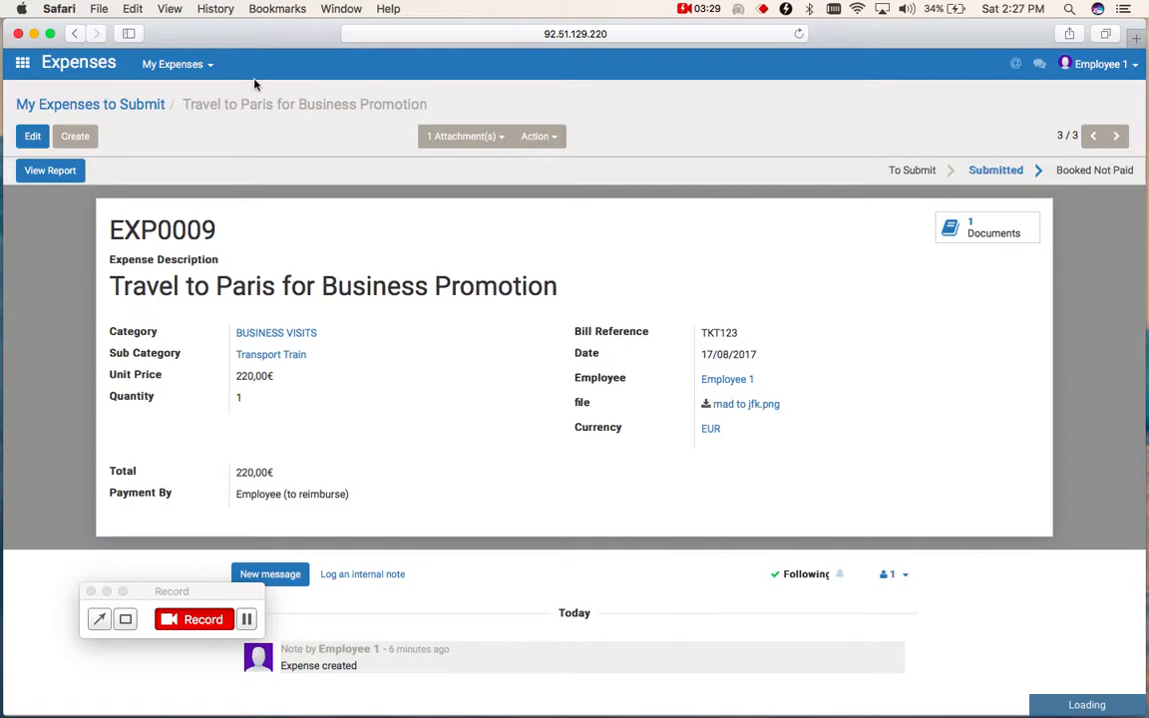
{"action": "left_click", "coordinate": [195, 70]}
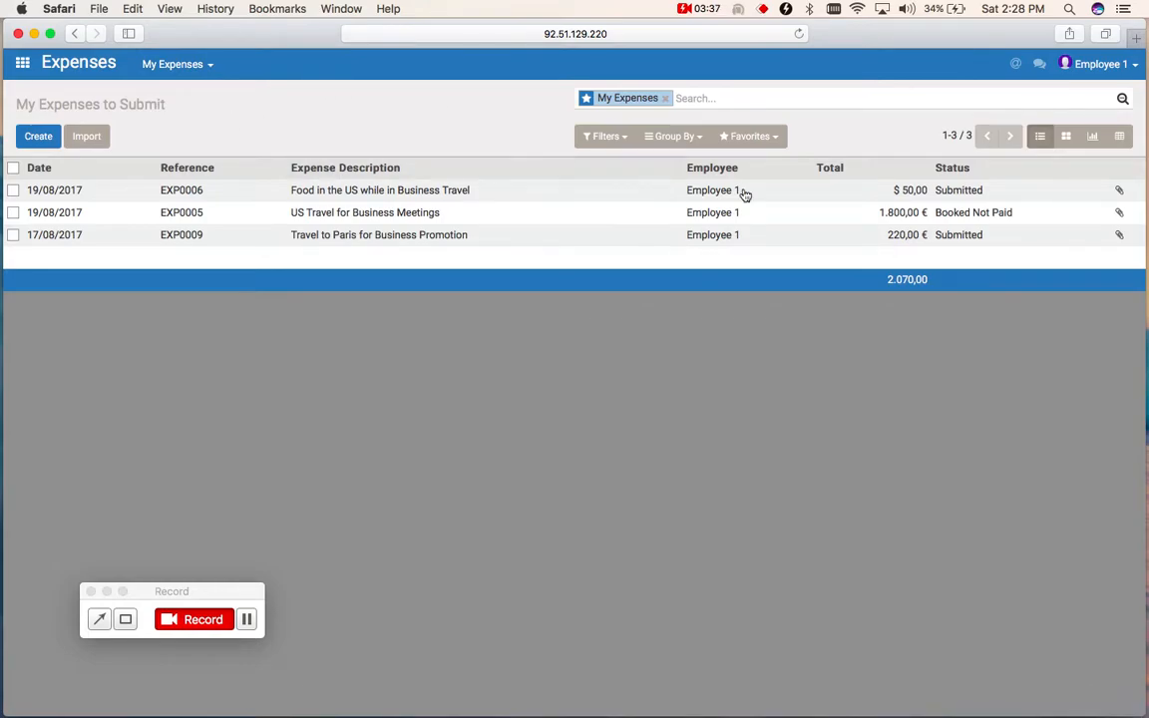
{"action": "left_click", "coordinate": [904, 210]}
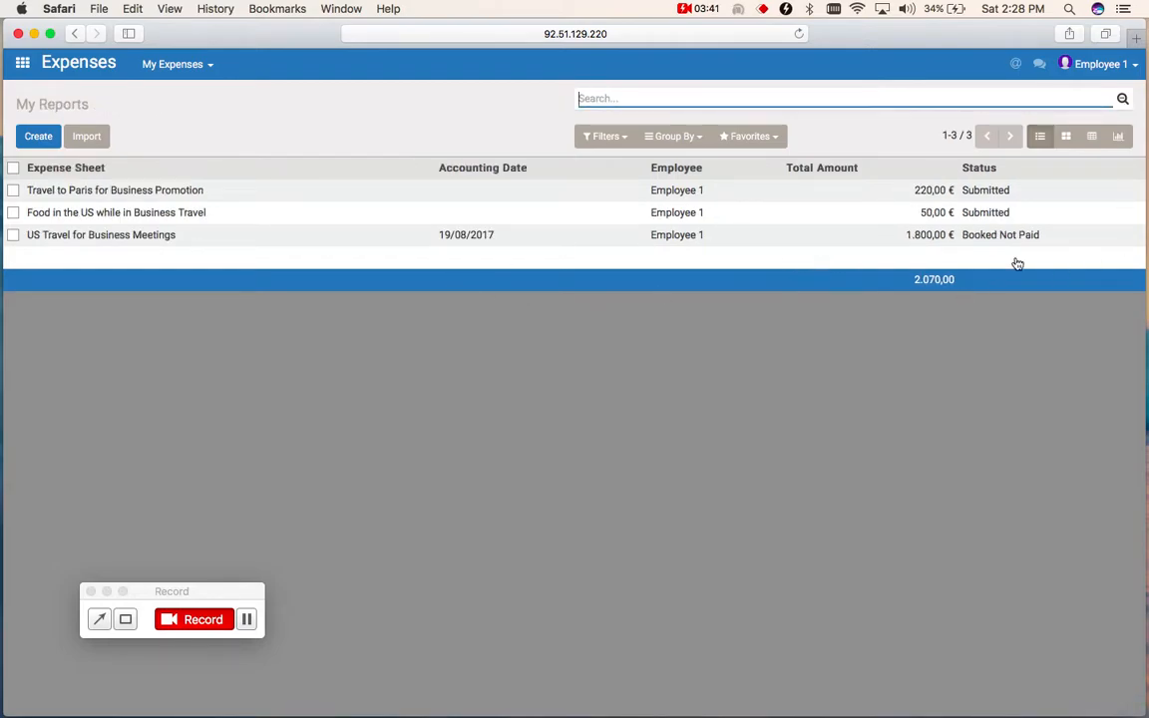
- View My Reports as a graph, try grouping it by State and remove that grouping
{"action": "left_click", "coordinate": [1118, 136]}
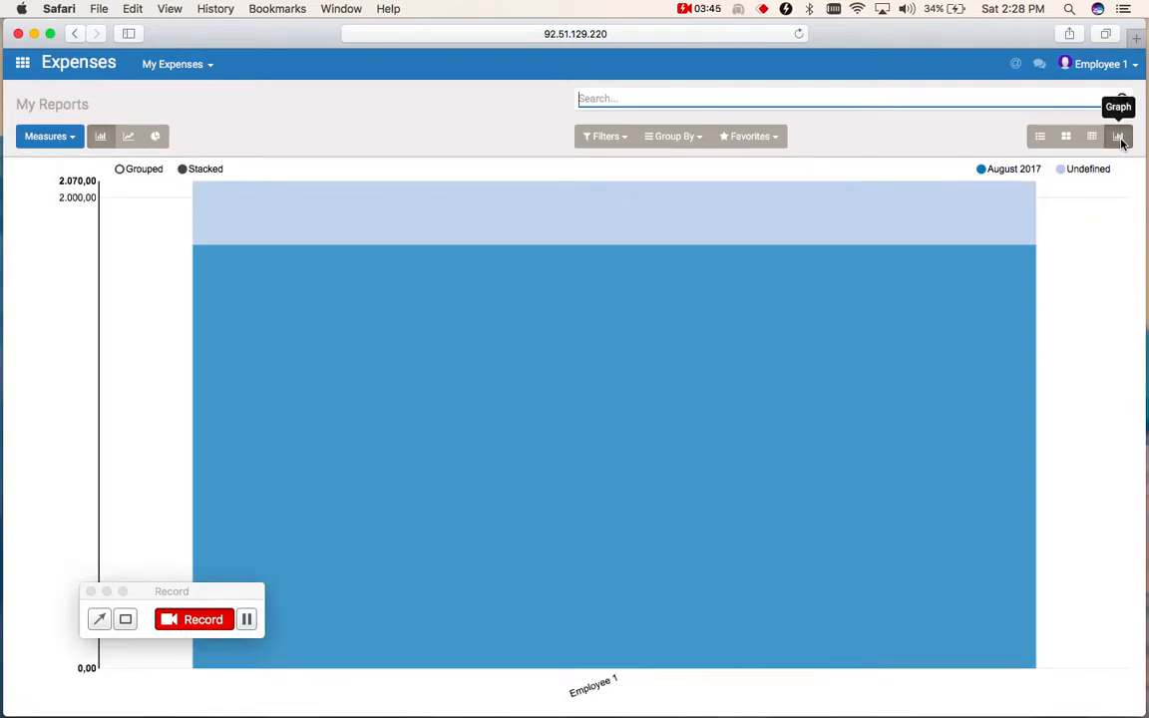
{"action": "left_click", "coordinate": [702, 146]}
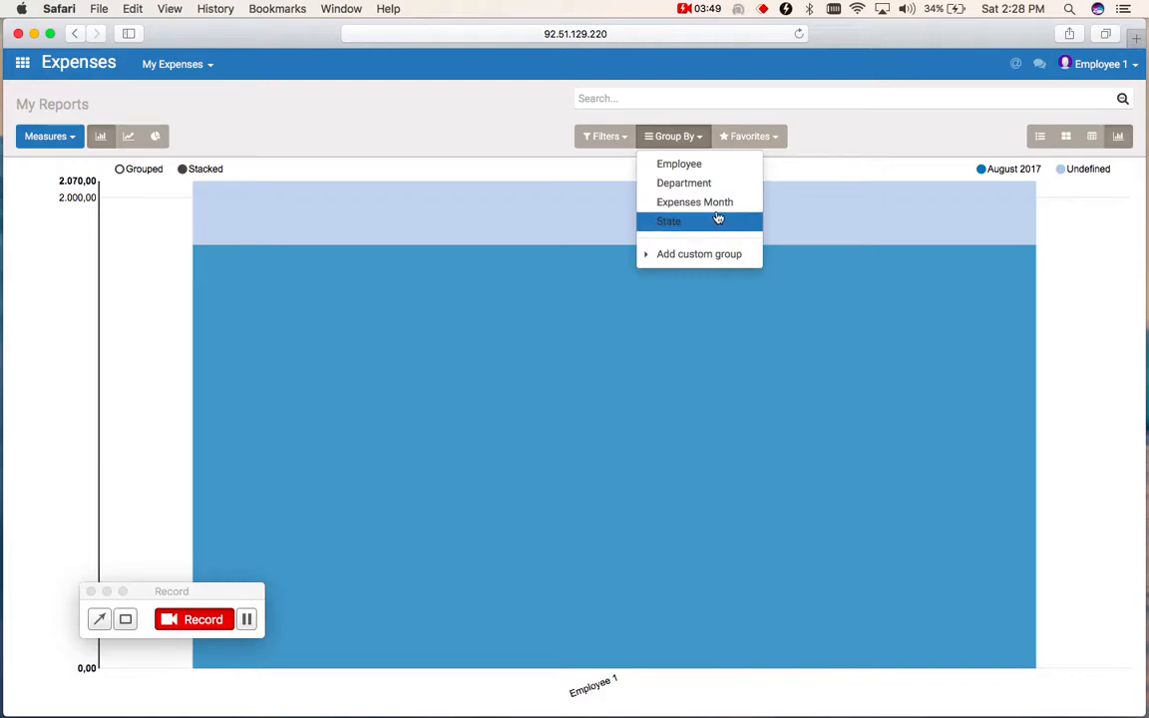
{"action": "left_click", "coordinate": [686, 220]}
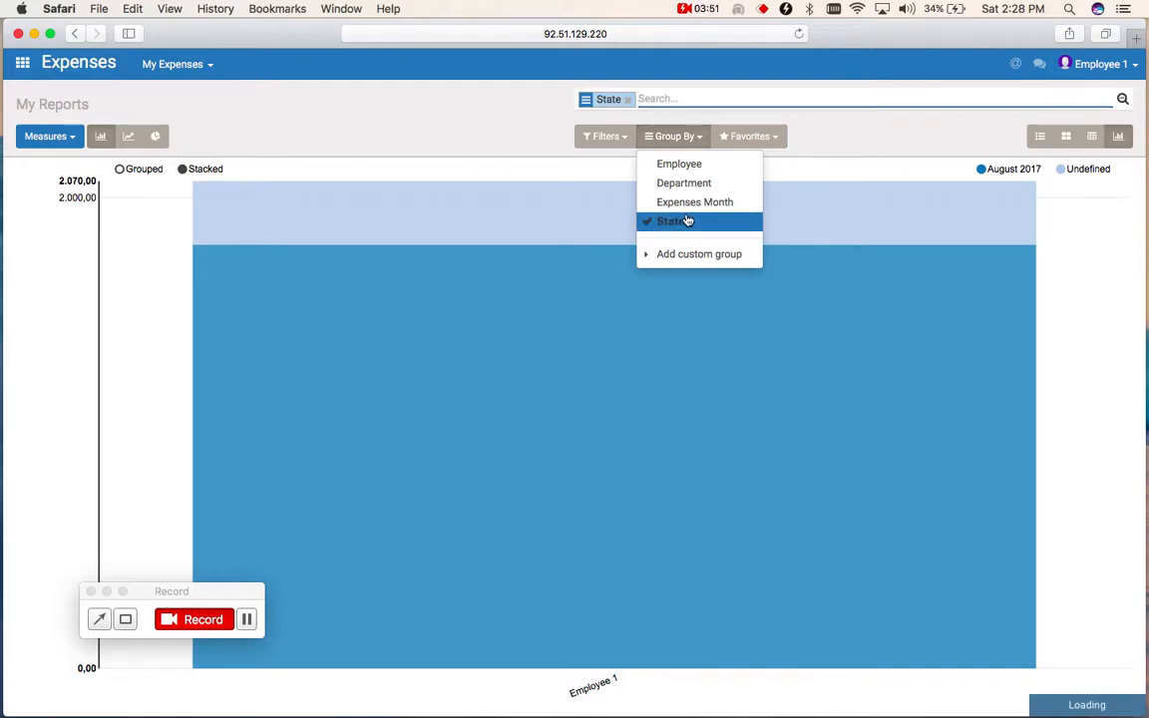
{"action": "left_click", "coordinate": [686, 220]}
{"action": "left_click", "coordinate": [498, 105]}
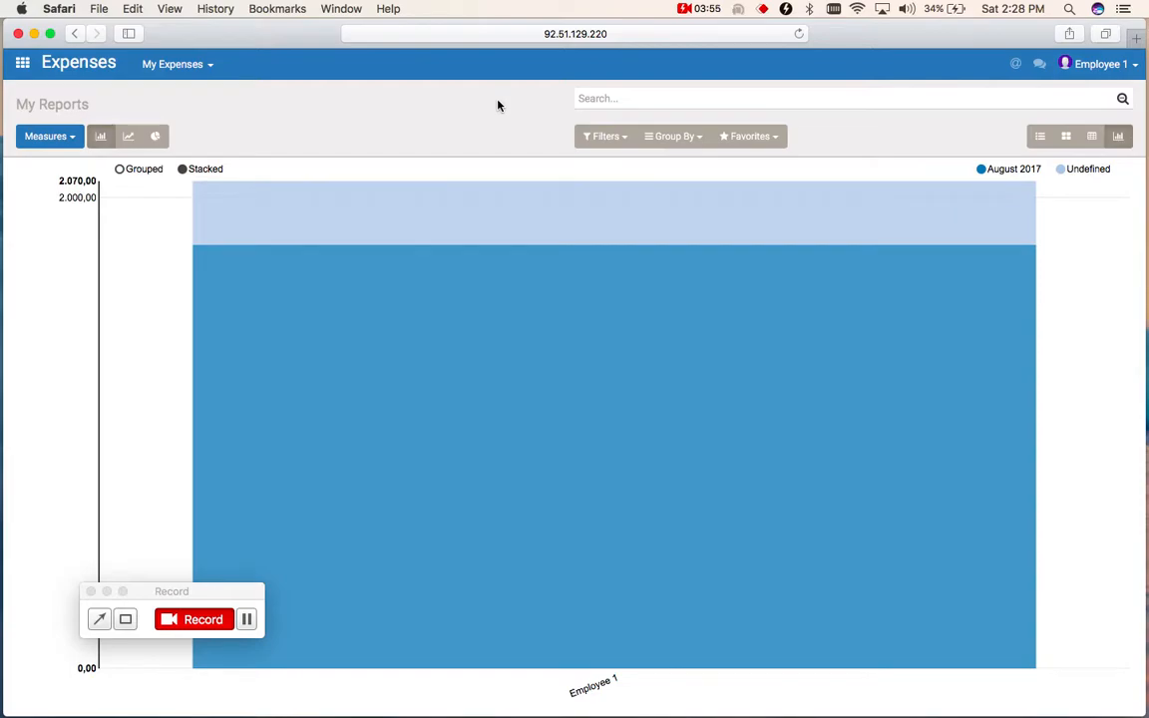
{"action": "left_click", "coordinate": [23, 64]}
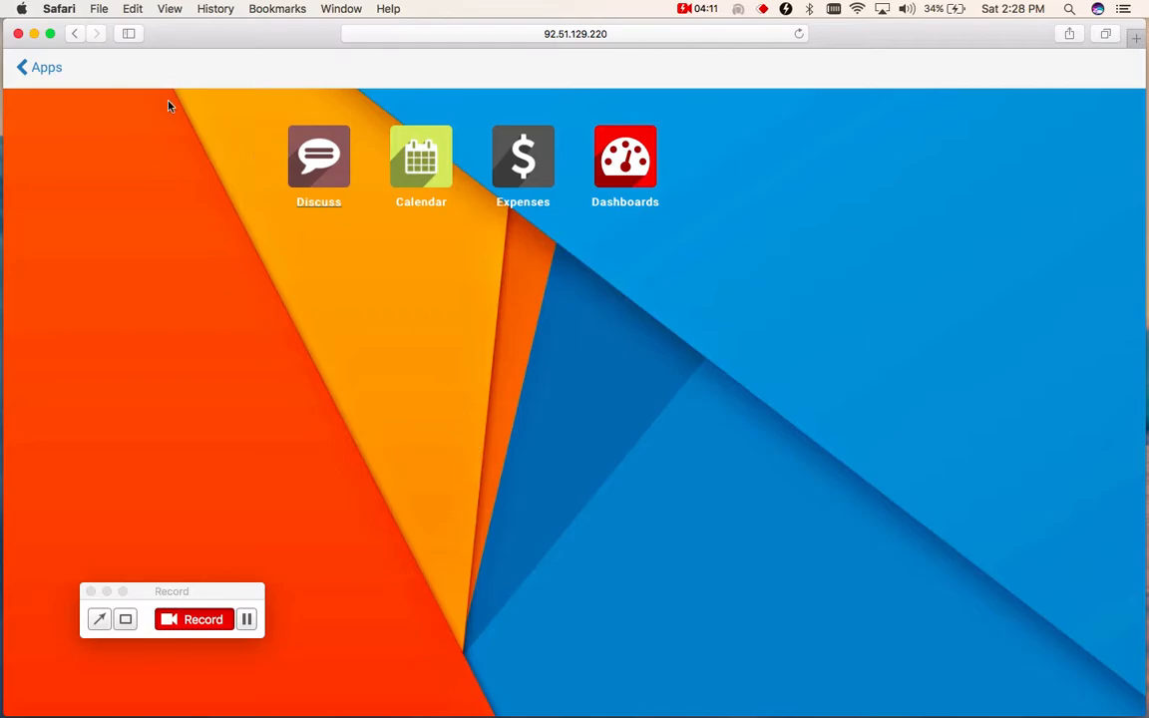
{"action": "left_click", "coordinate": [46, 67]}
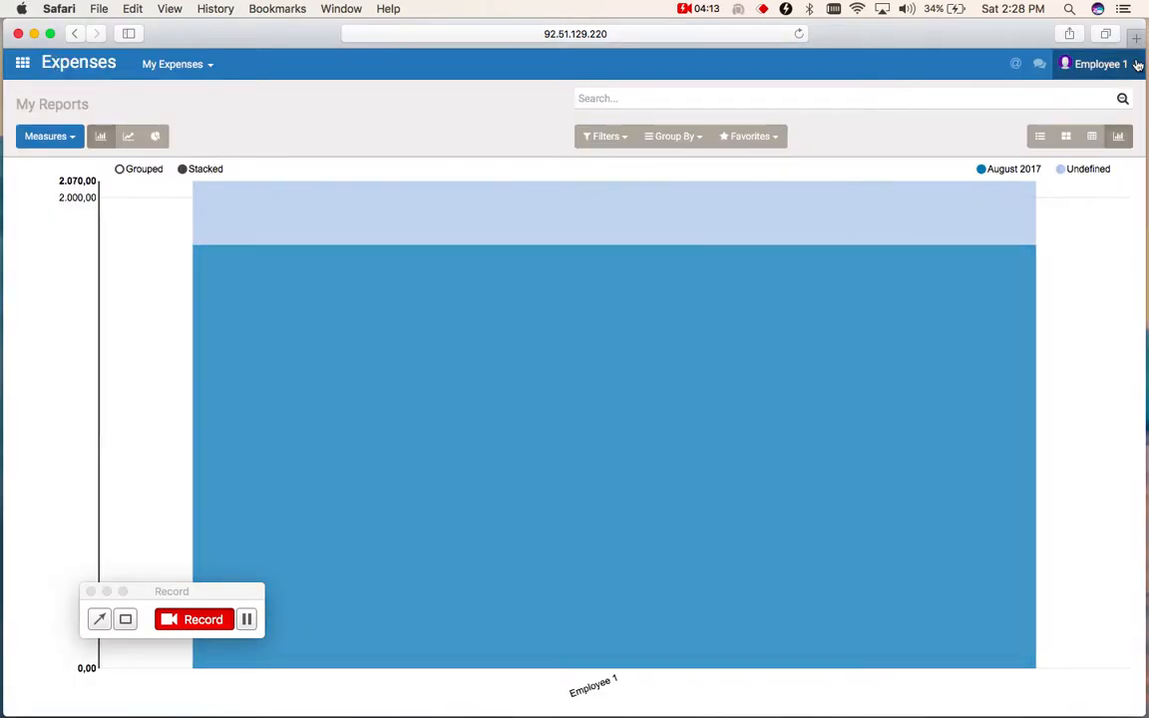
- Log out of the employee account and log in as the accountant with the saved login and password
{"action": "left_click", "coordinate": [1137, 64]}
{"action": "left_click", "coordinate": [1071, 201]}
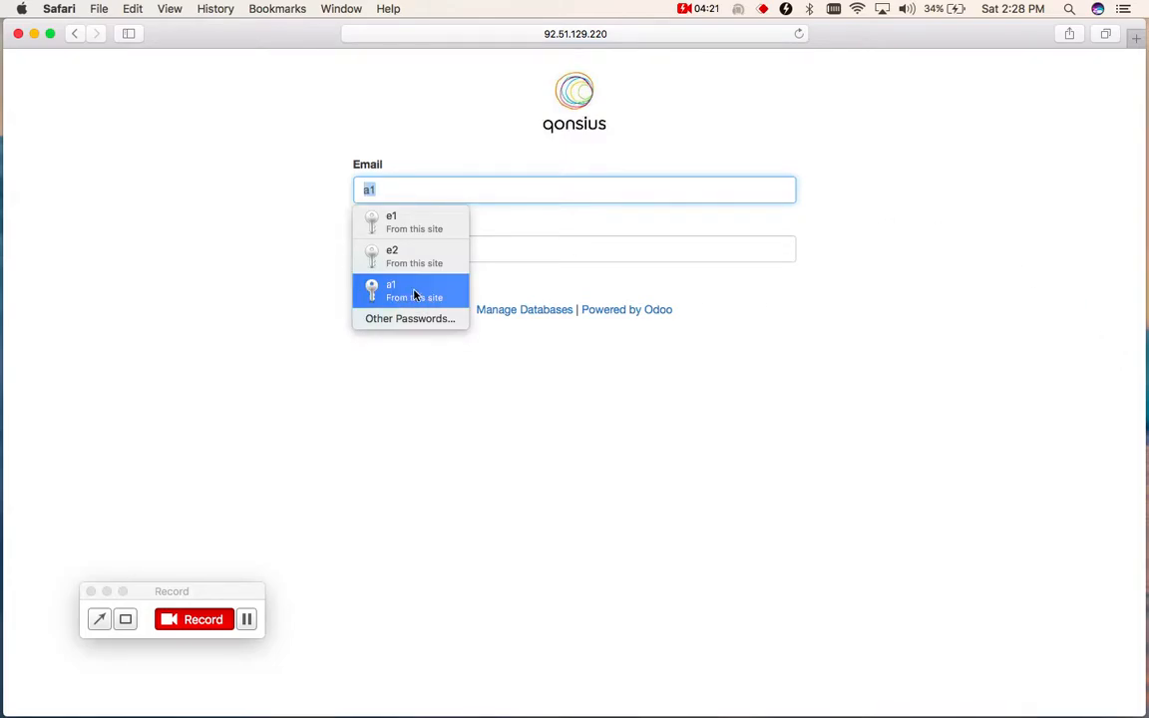
{"action": "left_click", "coordinate": [412, 292]}
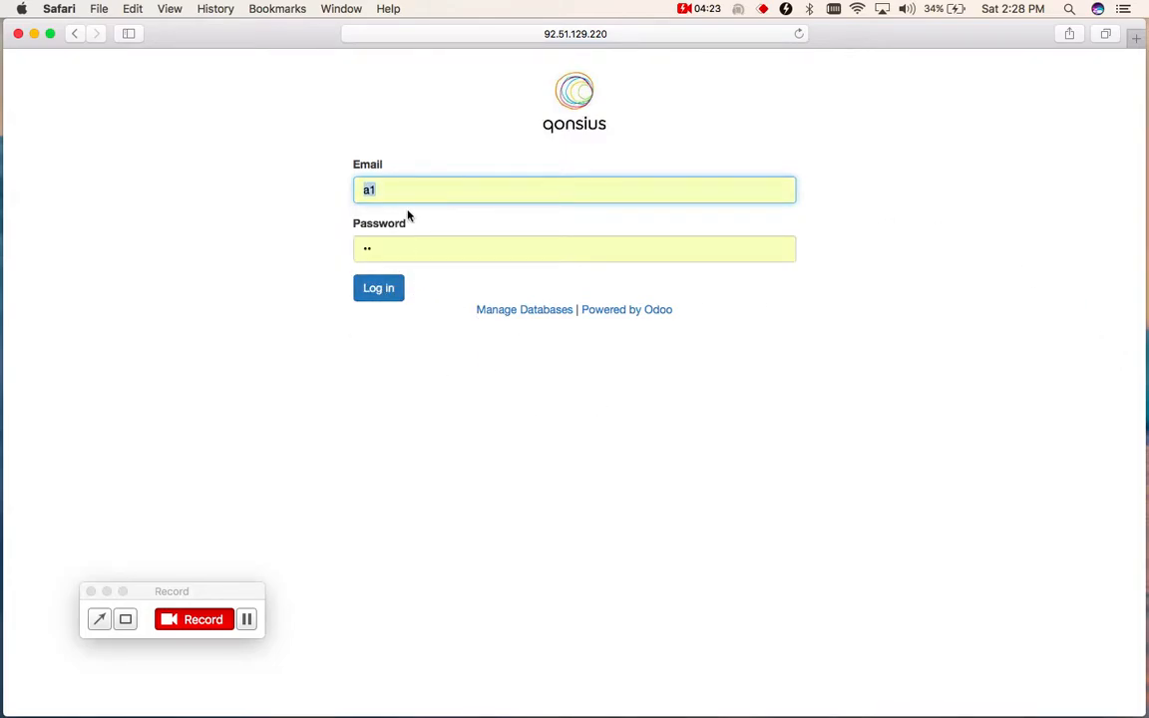
{"action": "left_click", "coordinate": [389, 298]}
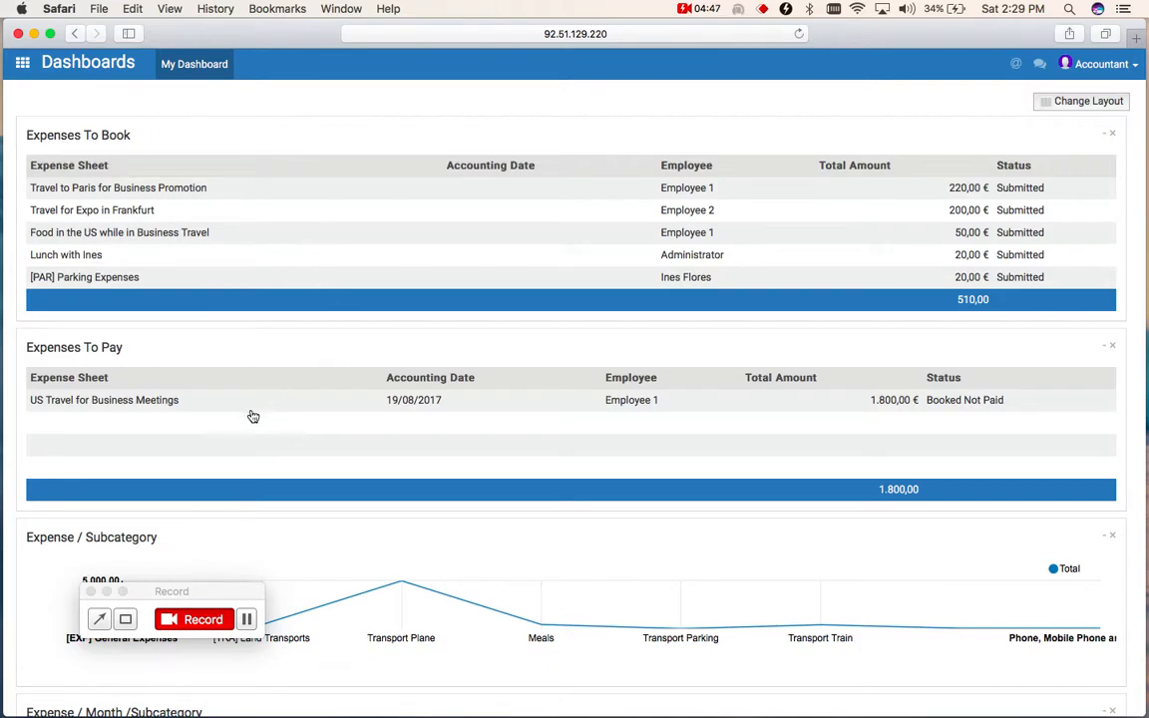
- Examine the accountant's dashboard, including the expense charts by subcategory, by month and subcategory, and by month and employee
{"action": "scroll", "coordinate": [323, 448], "scroll_direction": "down", "scroll_amount": 5}
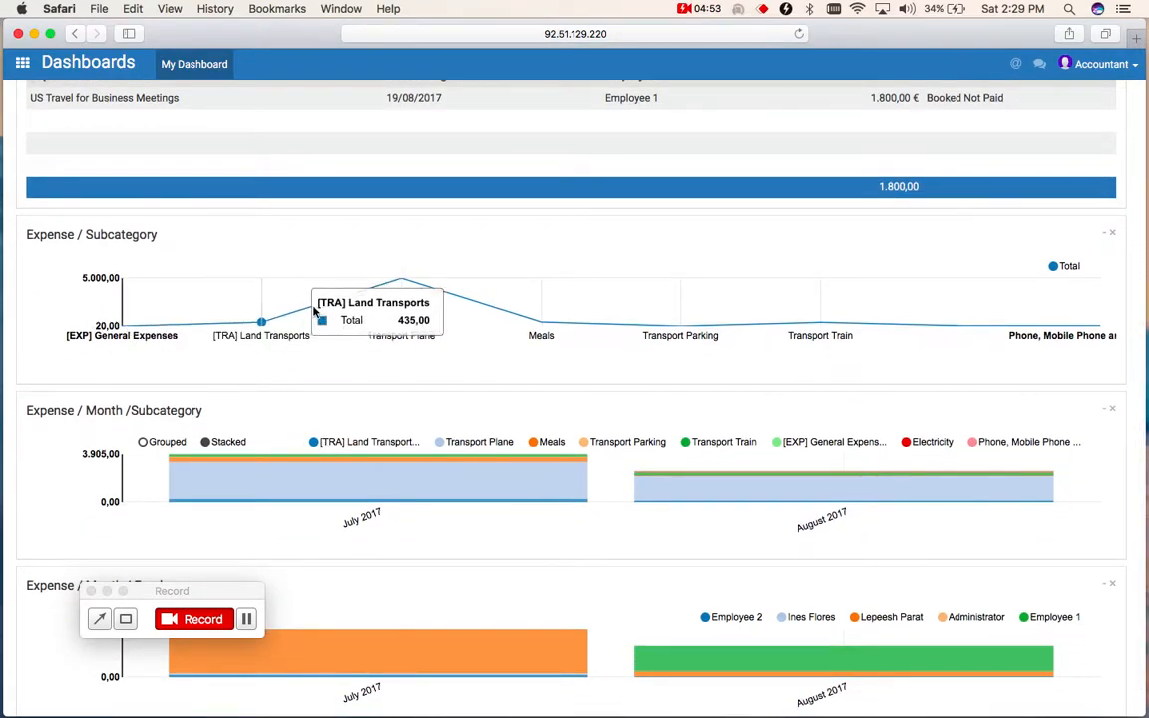
{"action": "mouse_move", "coordinate": [402, 289]}
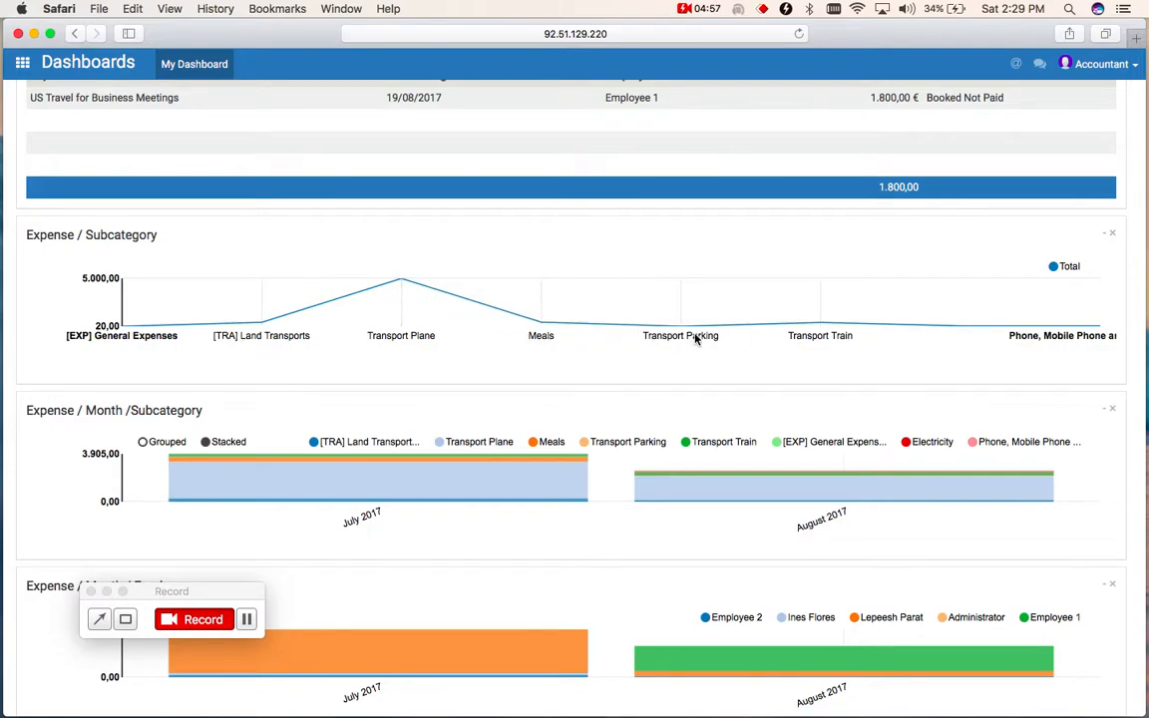
{"action": "scroll", "coordinate": [788, 419], "scroll_direction": "down", "scroll_amount": 1}
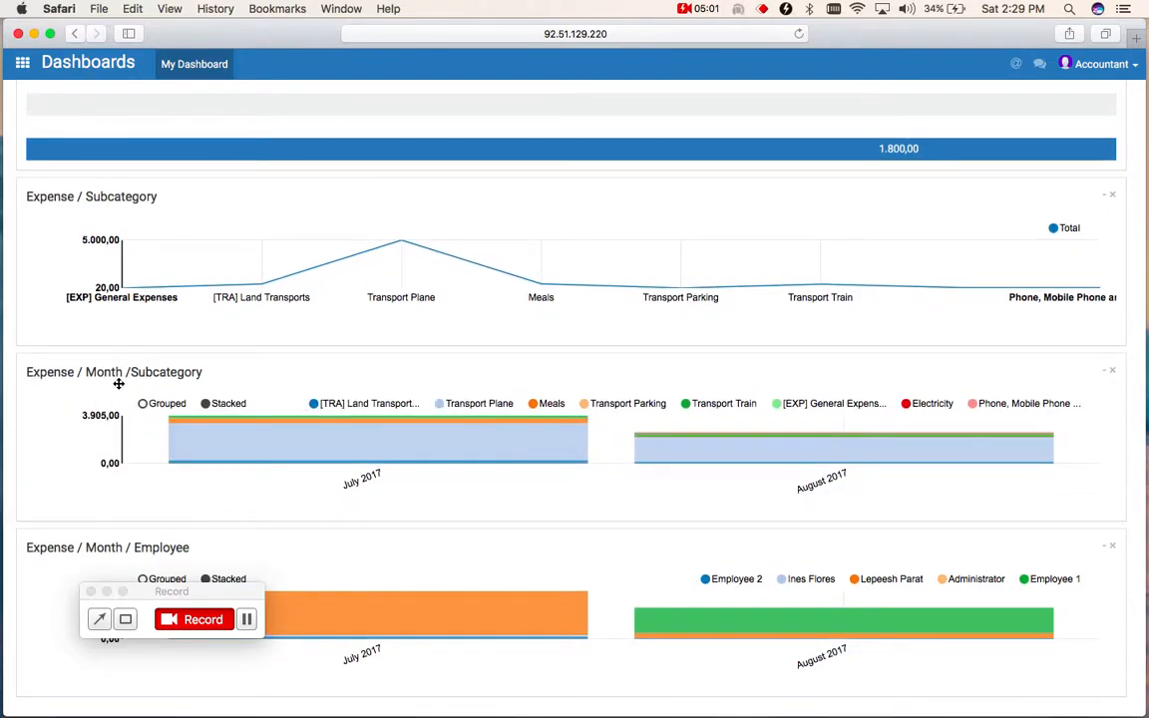
{"action": "mouse_move", "coordinate": [372, 423]}
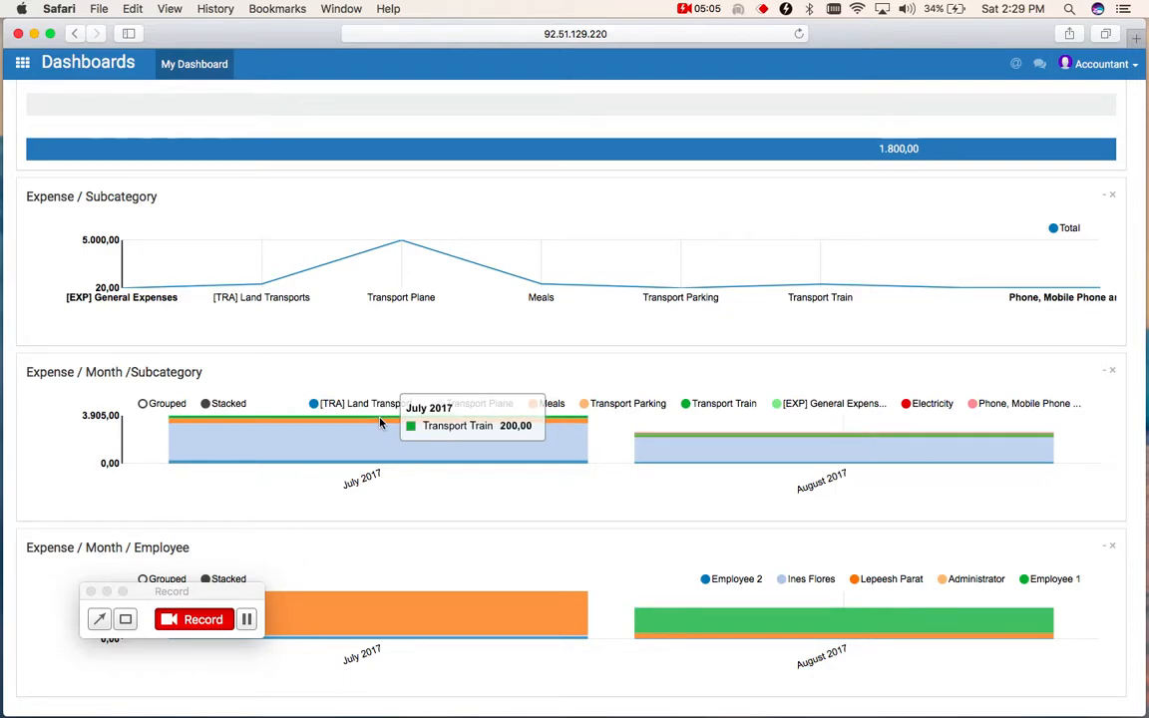
{"action": "mouse_move", "coordinate": [713, 450]}
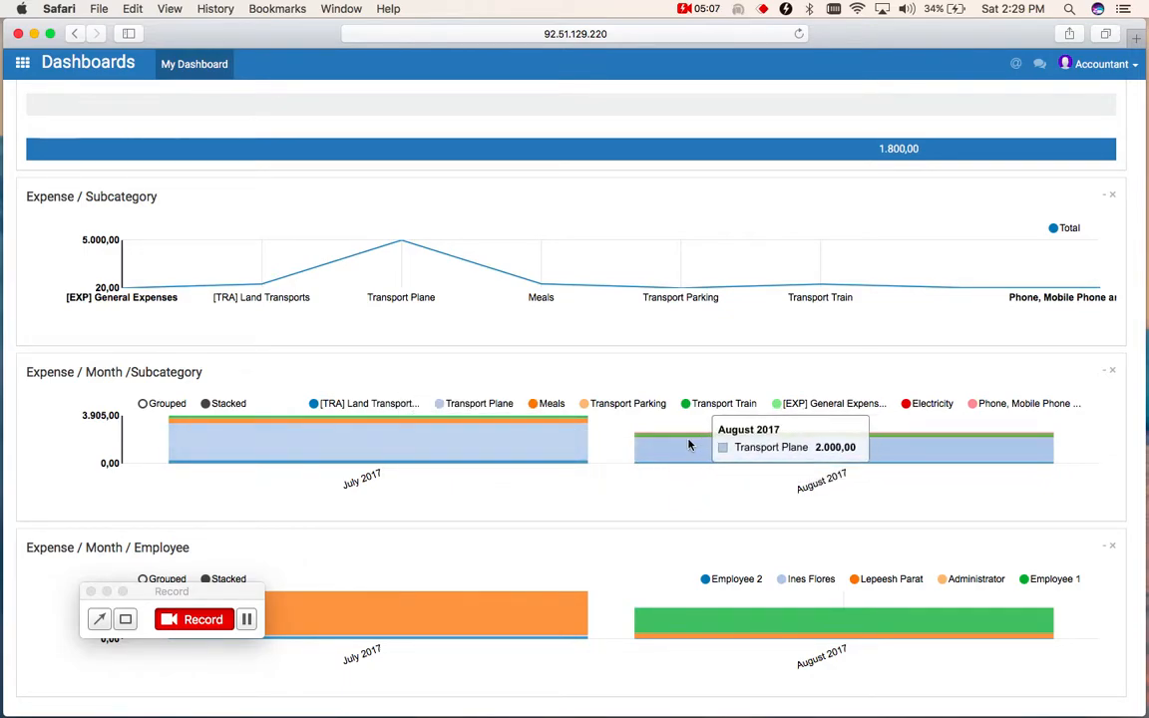
{"action": "mouse_move", "coordinate": [680, 468]}
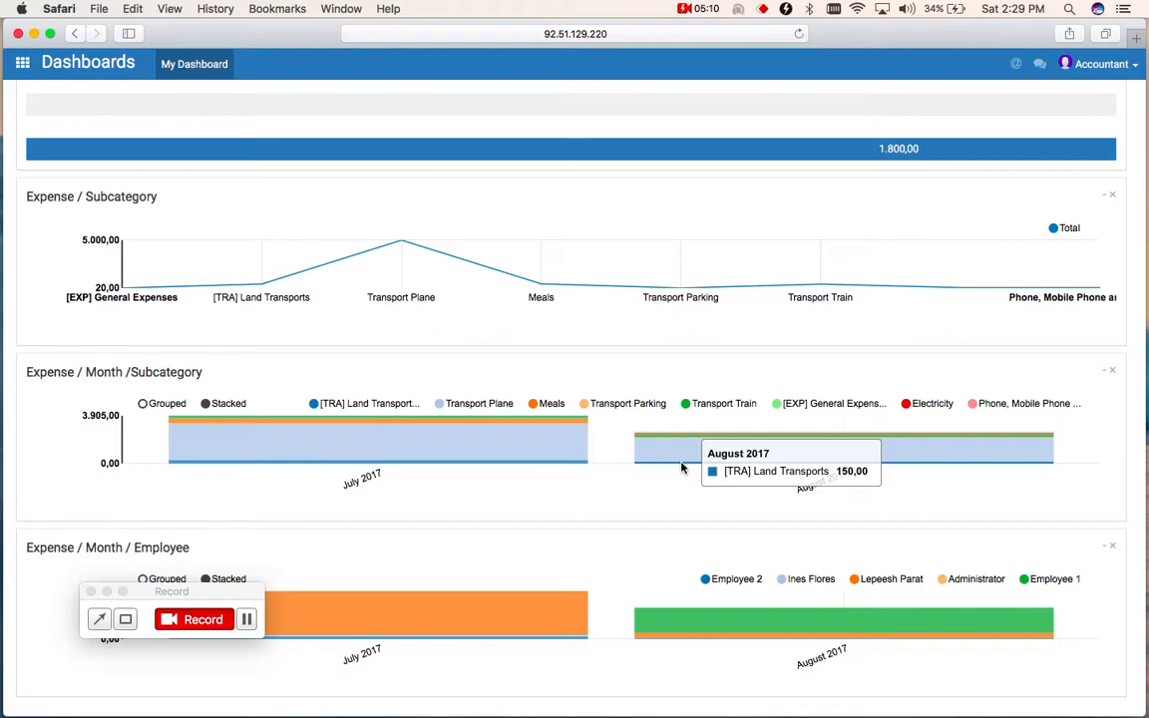
{"action": "left_click", "coordinate": [223, 587]}
{"action": "left_click_drag", "start_coordinate": [222, 587], "coordinate": [1105, 83]}
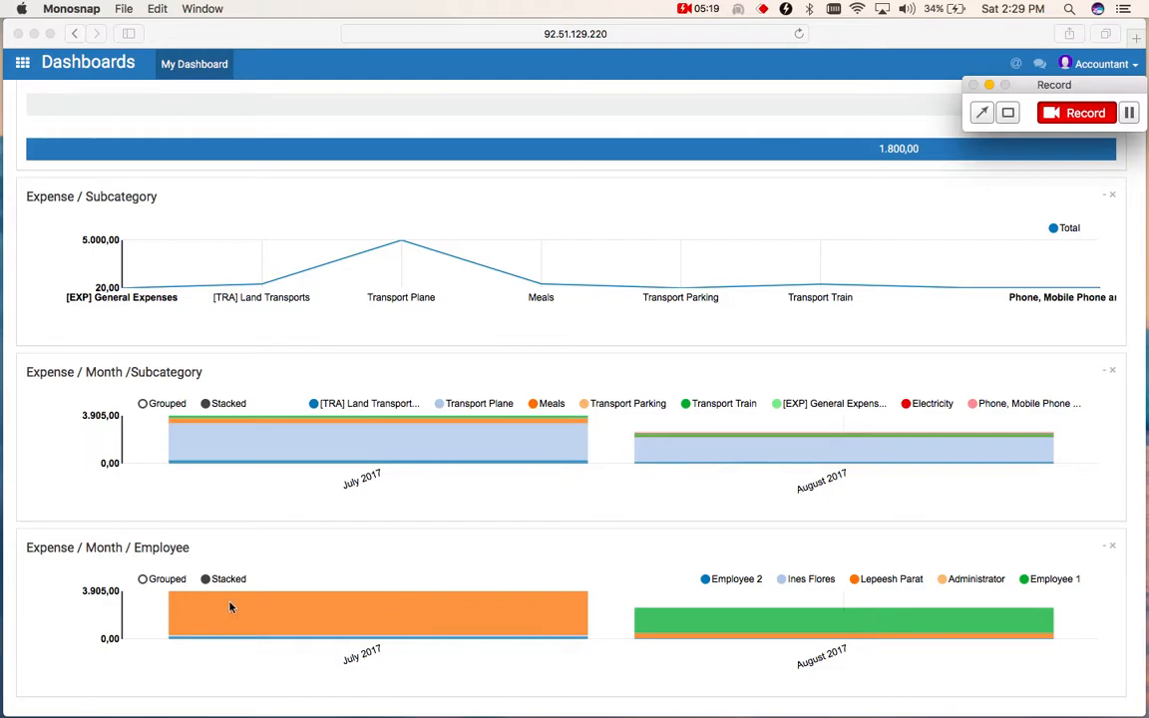
{"action": "scroll", "coordinate": [467, 482], "scroll_direction": "up", "scroll_amount": 7}
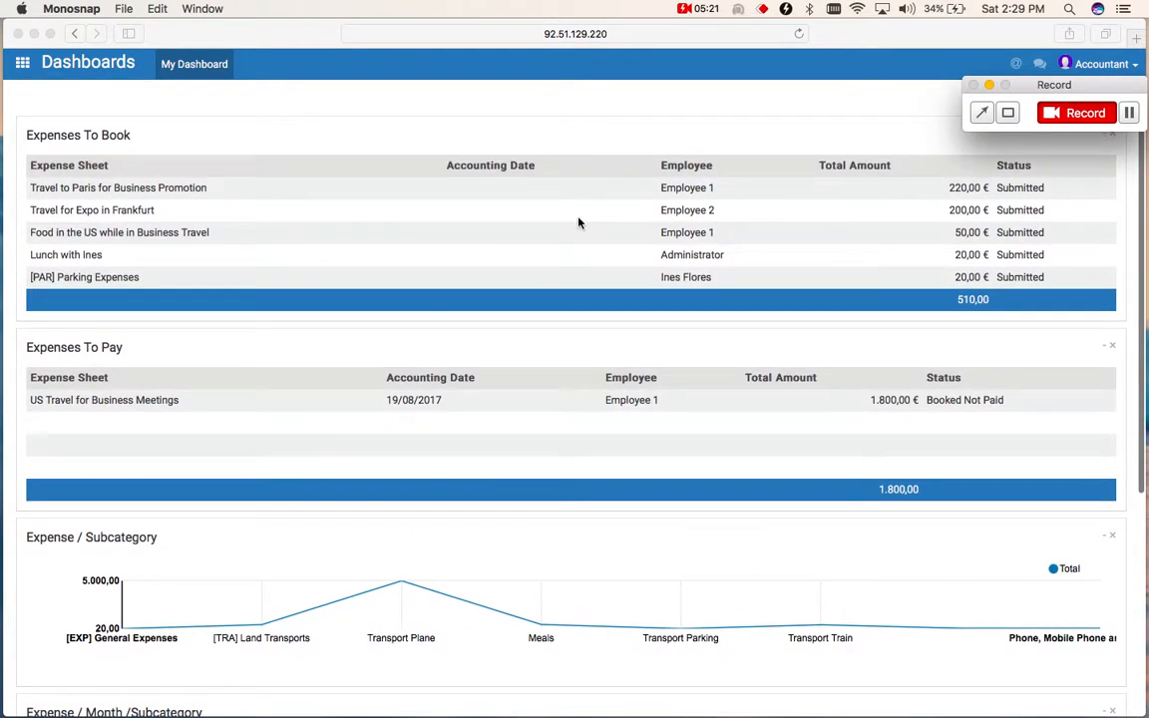
- Switch to the Expenses app and open the accountant's list of expenses to book
{"action": "left_click", "coordinate": [28, 73]}
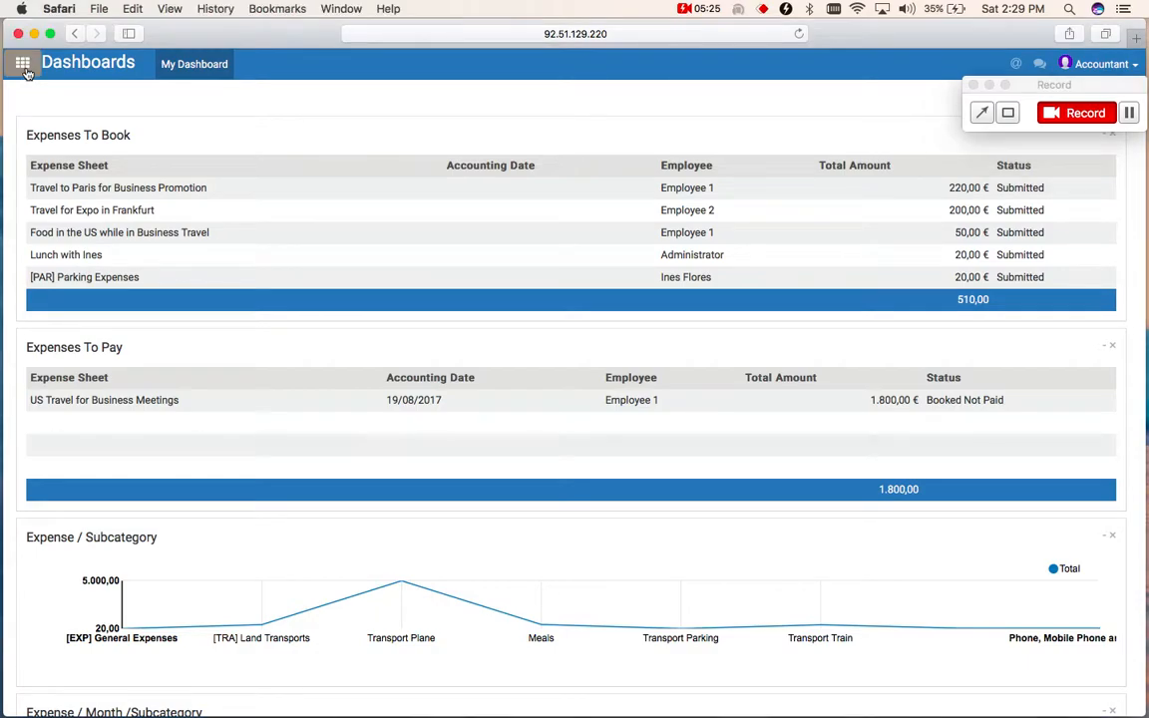
{"action": "left_click", "coordinate": [23, 66]}
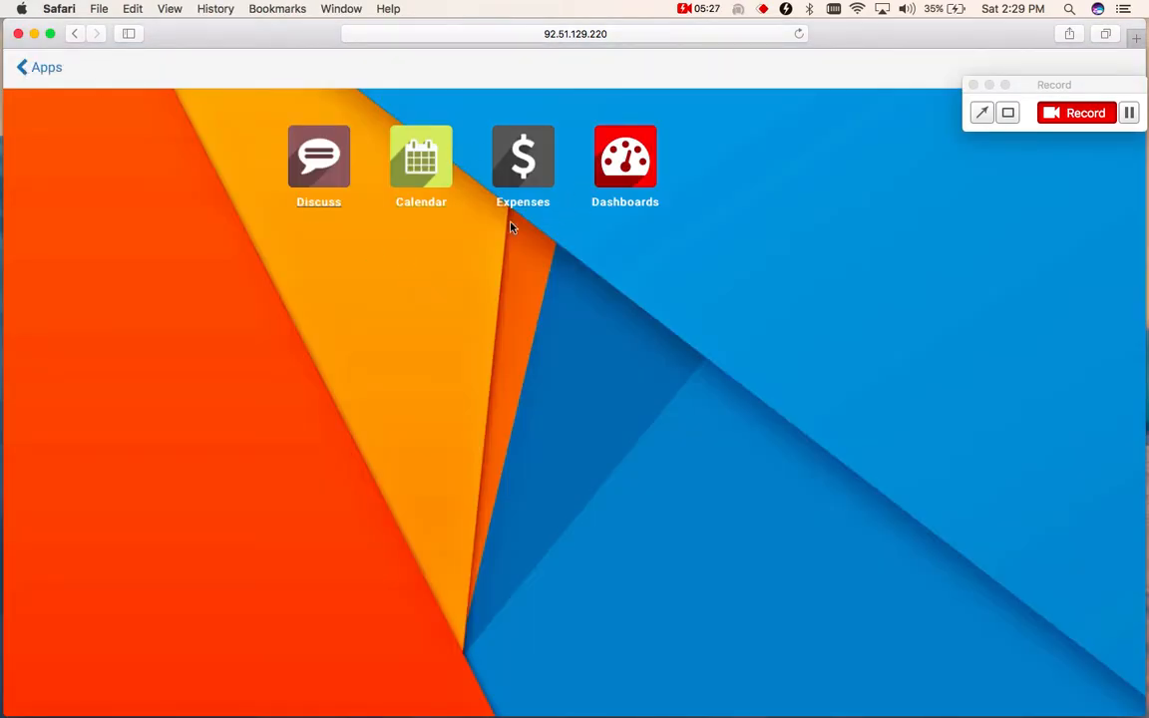
{"action": "left_click", "coordinate": [532, 154]}
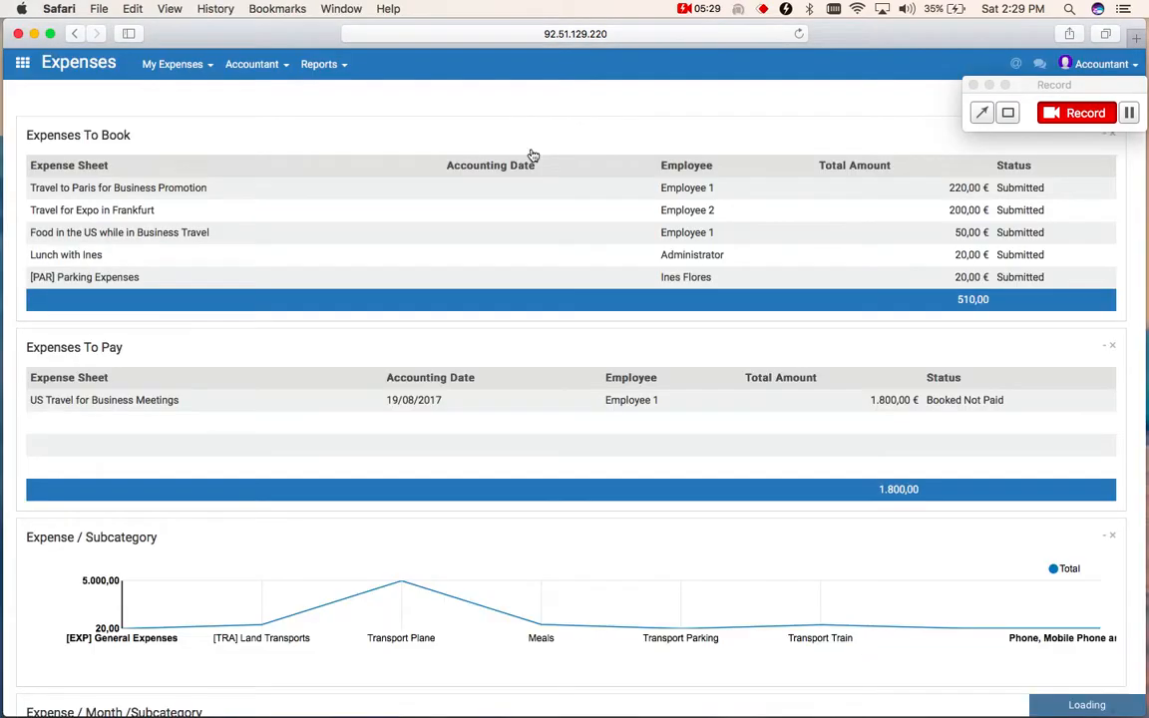
{"action": "left_click", "coordinate": [205, 65]}
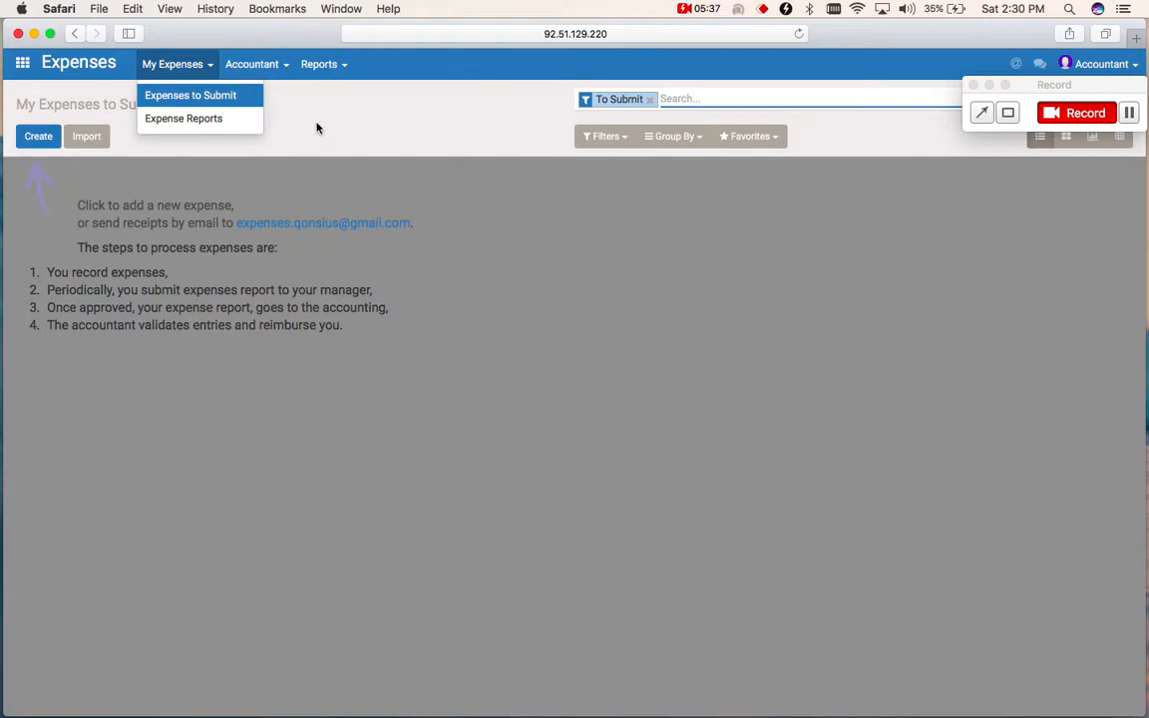
{"action": "left_click", "coordinate": [285, 70]}
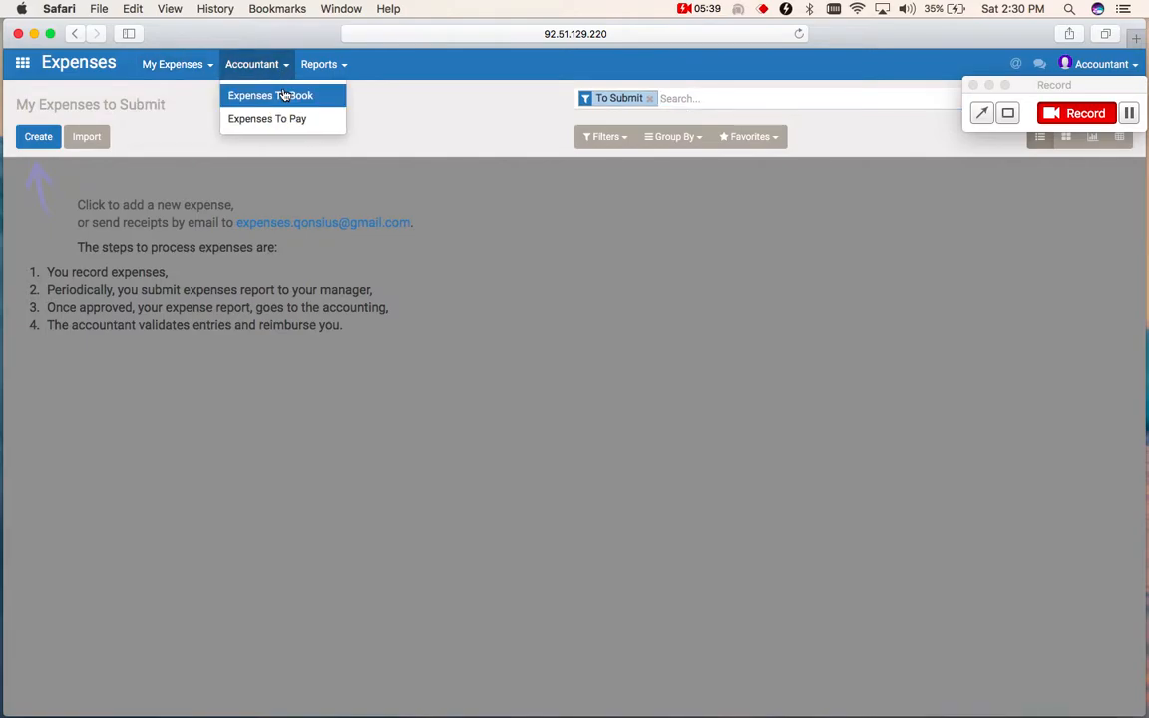
{"action": "left_click", "coordinate": [286, 95]}
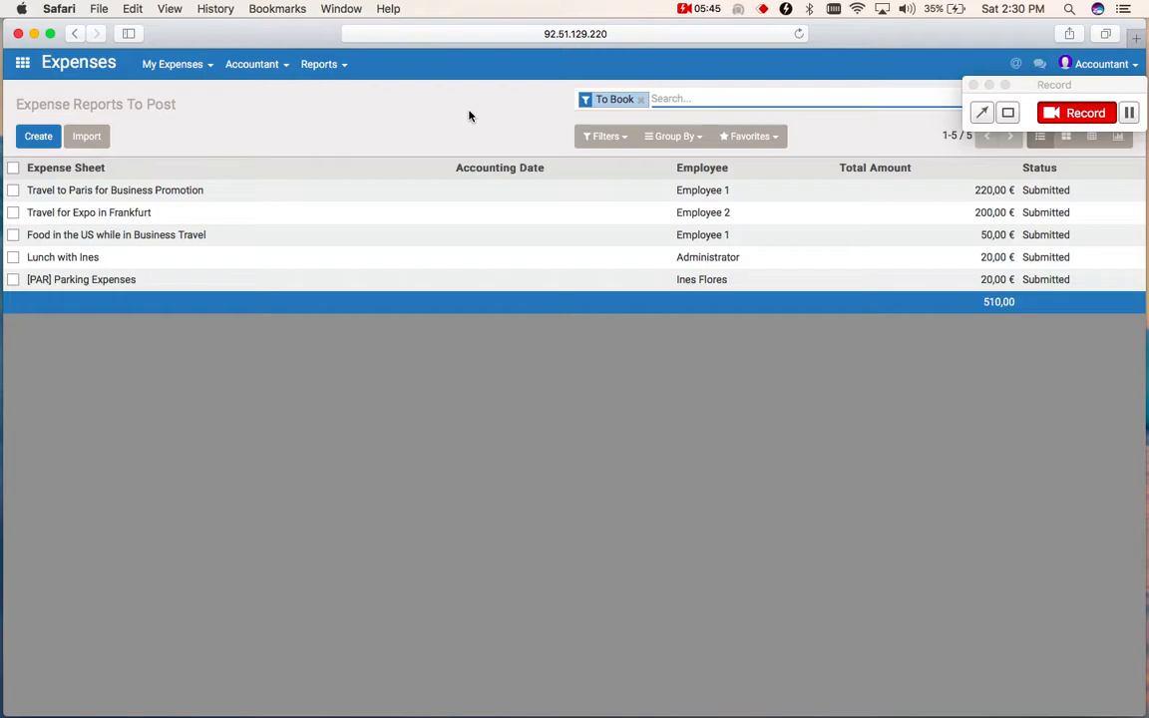
- Group the expense reports to post by Employee
{"action": "left_click_drag", "start_coordinate": [1047, 86], "coordinate": [1052, 710]}
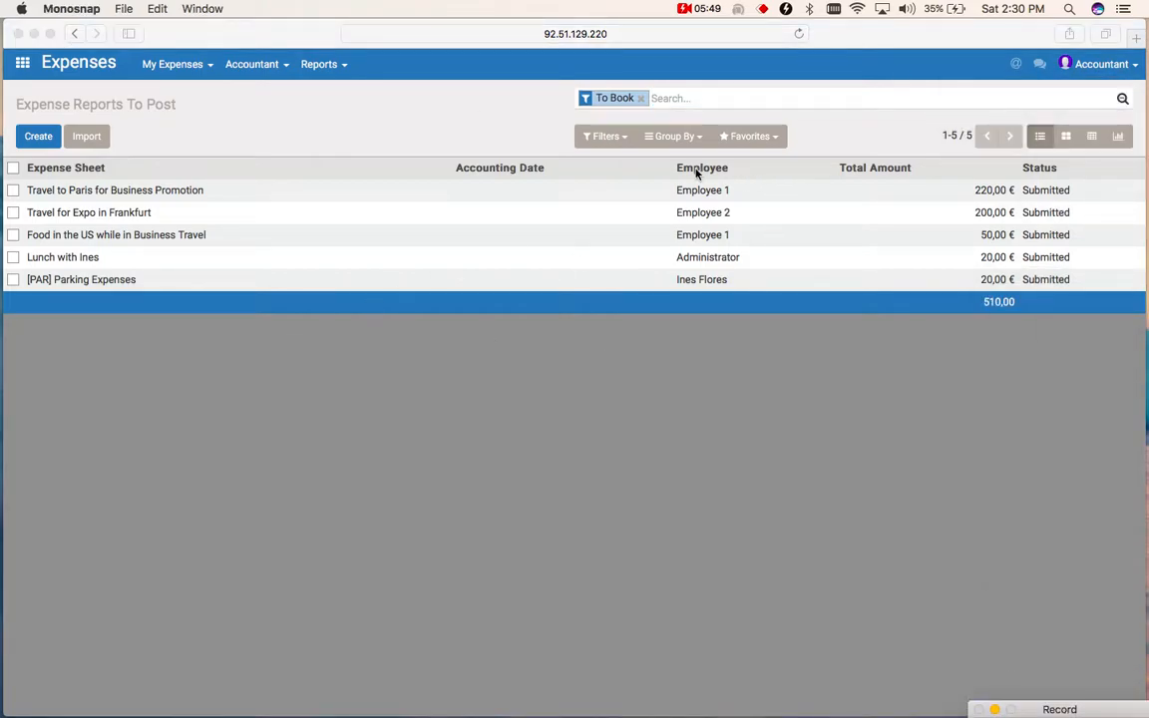
{"action": "left_click", "coordinate": [672, 137]}
{"action": "left_click", "coordinate": [674, 137]}
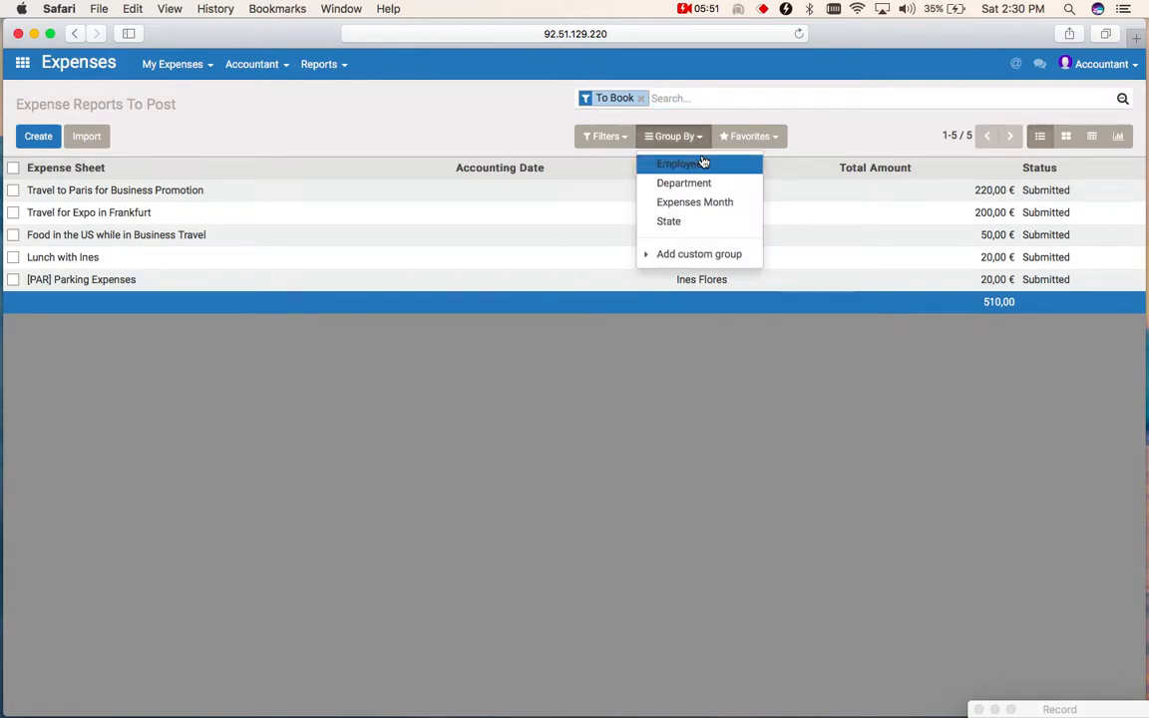
{"action": "left_click", "coordinate": [704, 163]}
{"action": "left_click", "coordinate": [469, 104]}
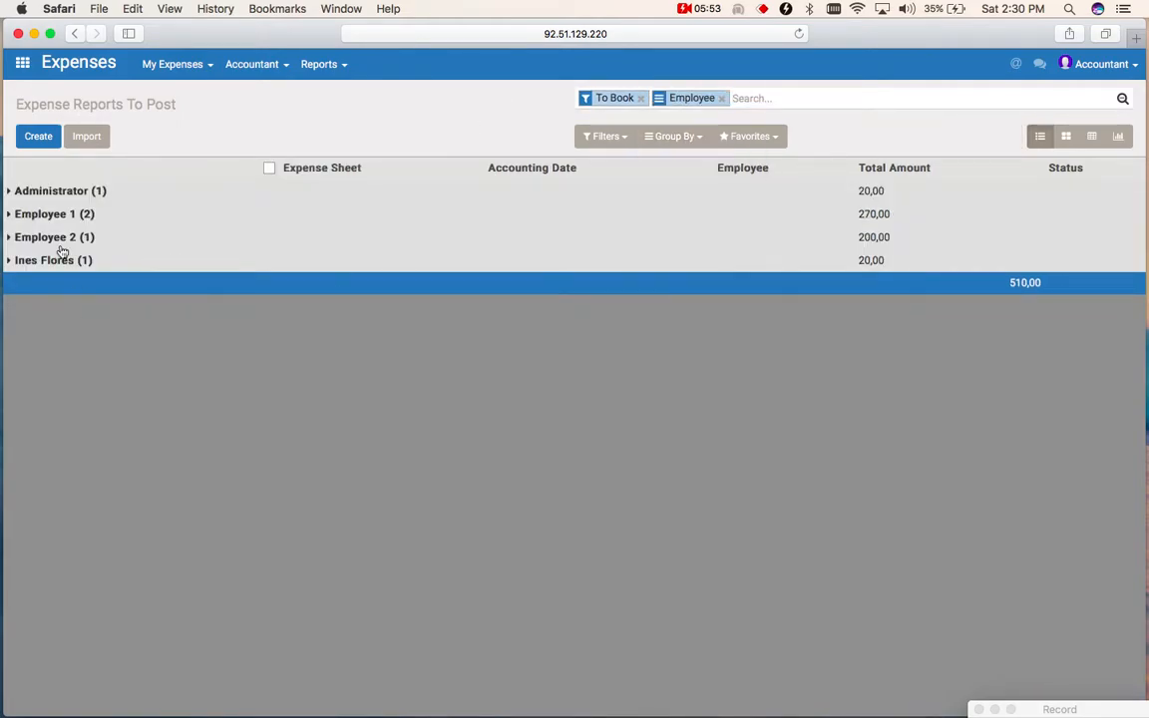
- Book the Paris travel and US food expense reports listed under Employee 1
{"action": "left_click", "coordinate": [12, 214]}
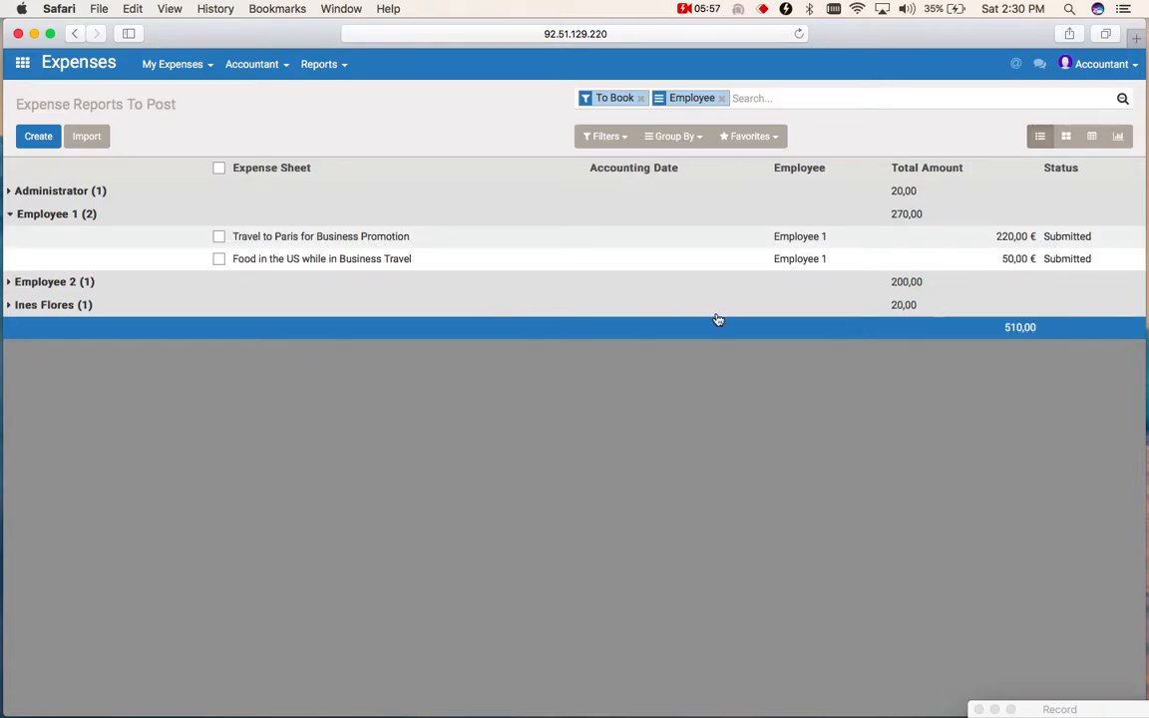
{"action": "left_click", "coordinate": [219, 169]}
{"action": "left_click", "coordinate": [552, 137]}
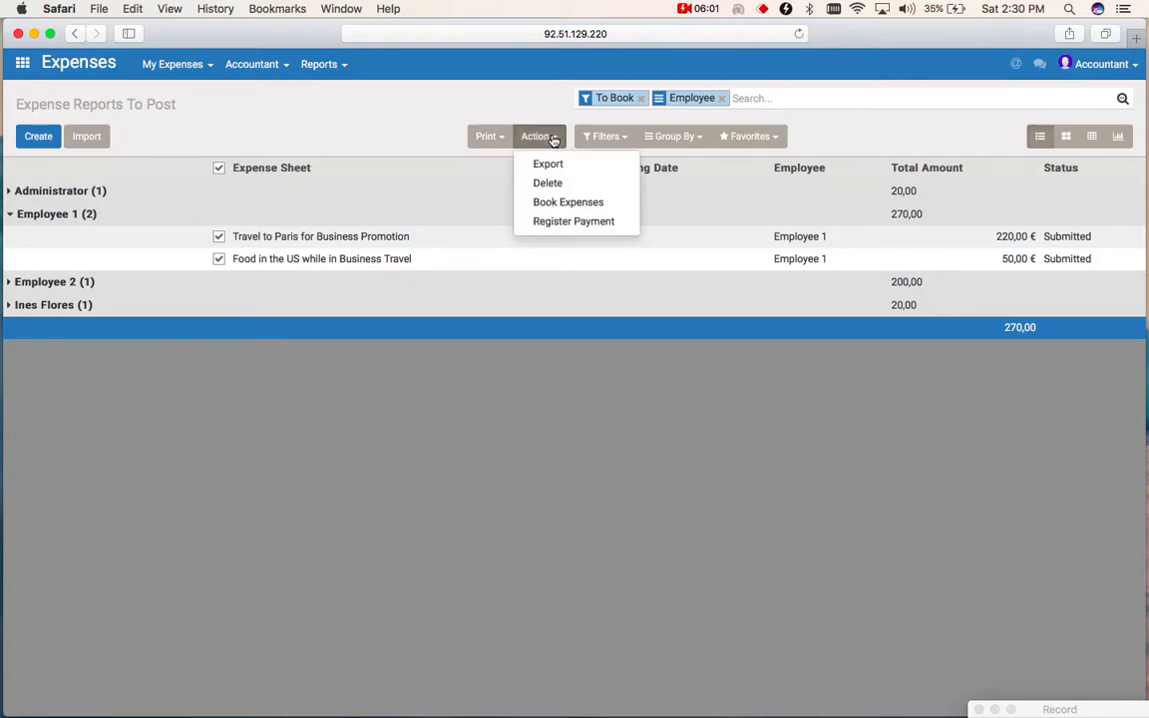
{"action": "left_click", "coordinate": [577, 204]}
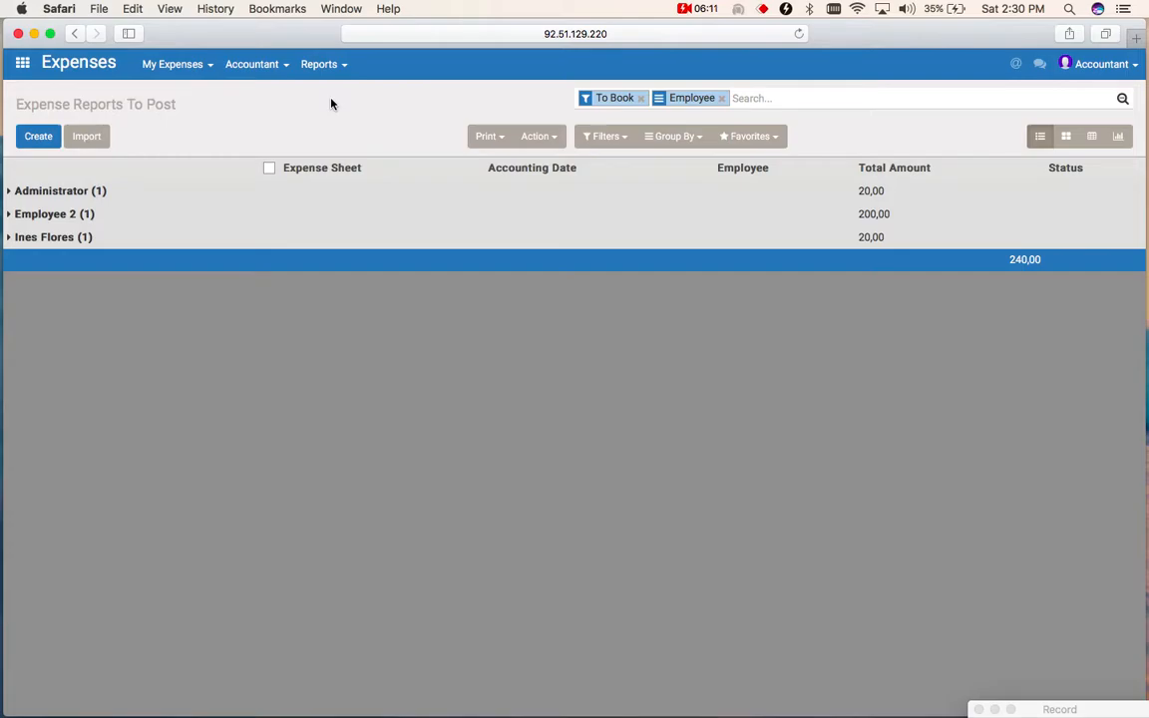
- Check on the dashboard whether Employee 1's booked expenses are listed under Expenses To Pay
{"action": "left_click", "coordinate": [28, 70]}
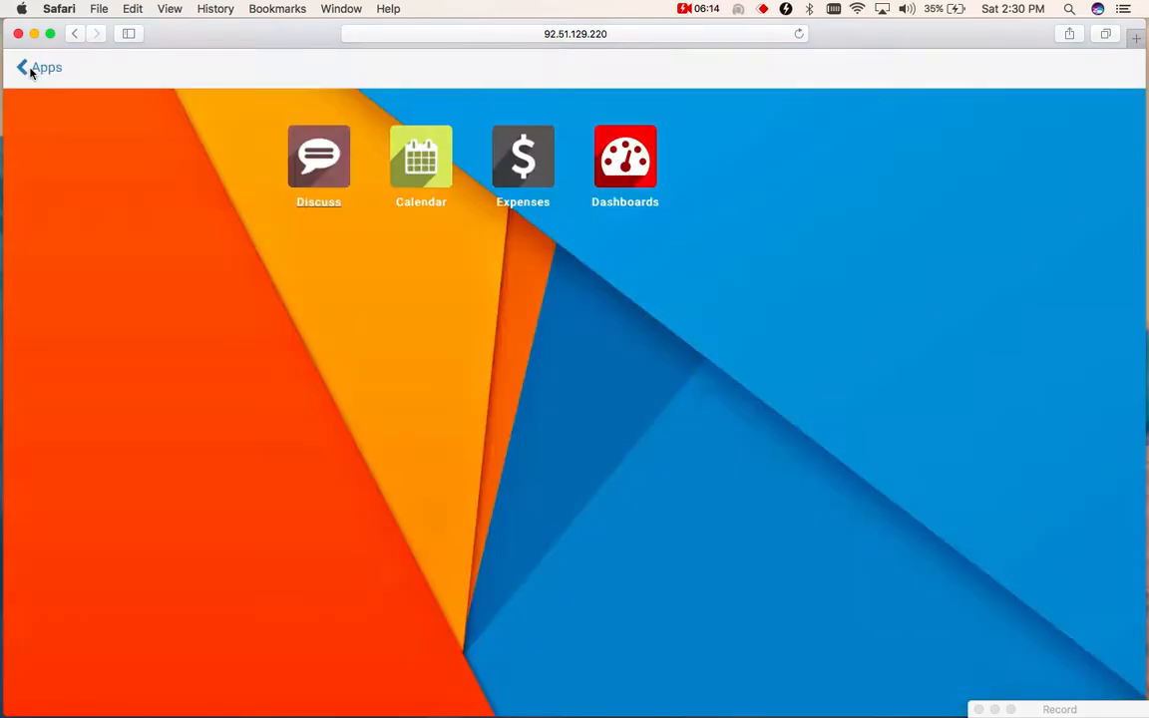
{"action": "left_click", "coordinate": [625, 158]}
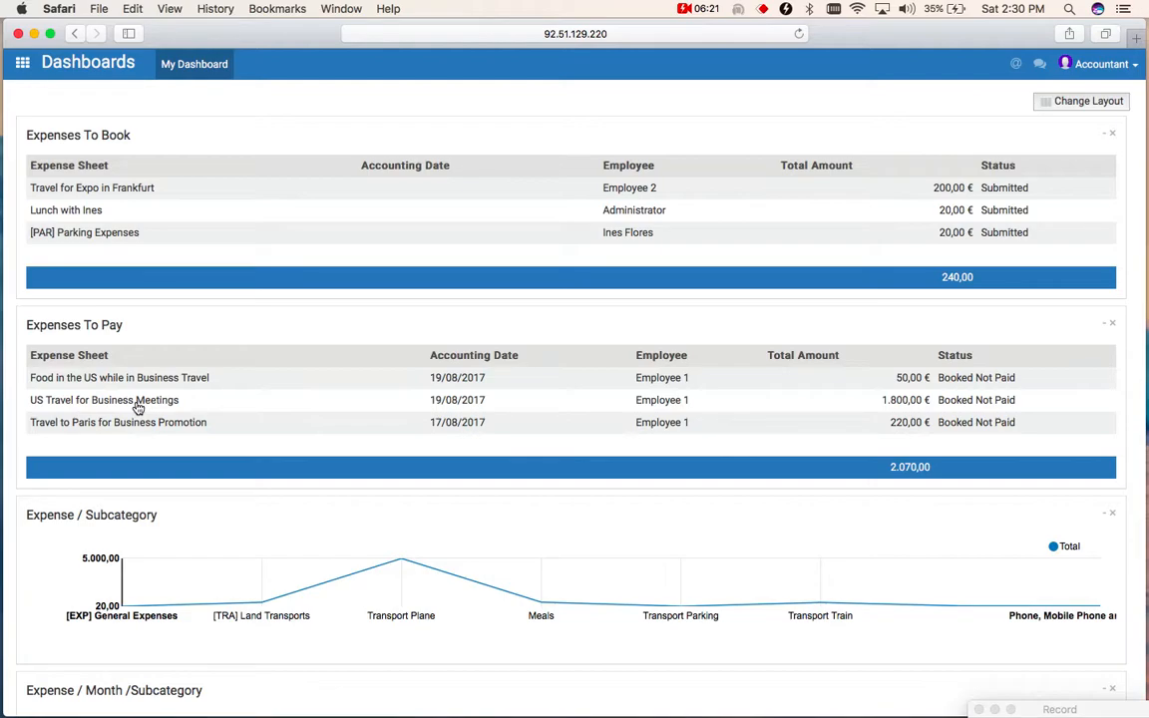
- Switch to the Expenses app and open the accountant's list of expense reports to pay
{"action": "left_click", "coordinate": [23, 66]}
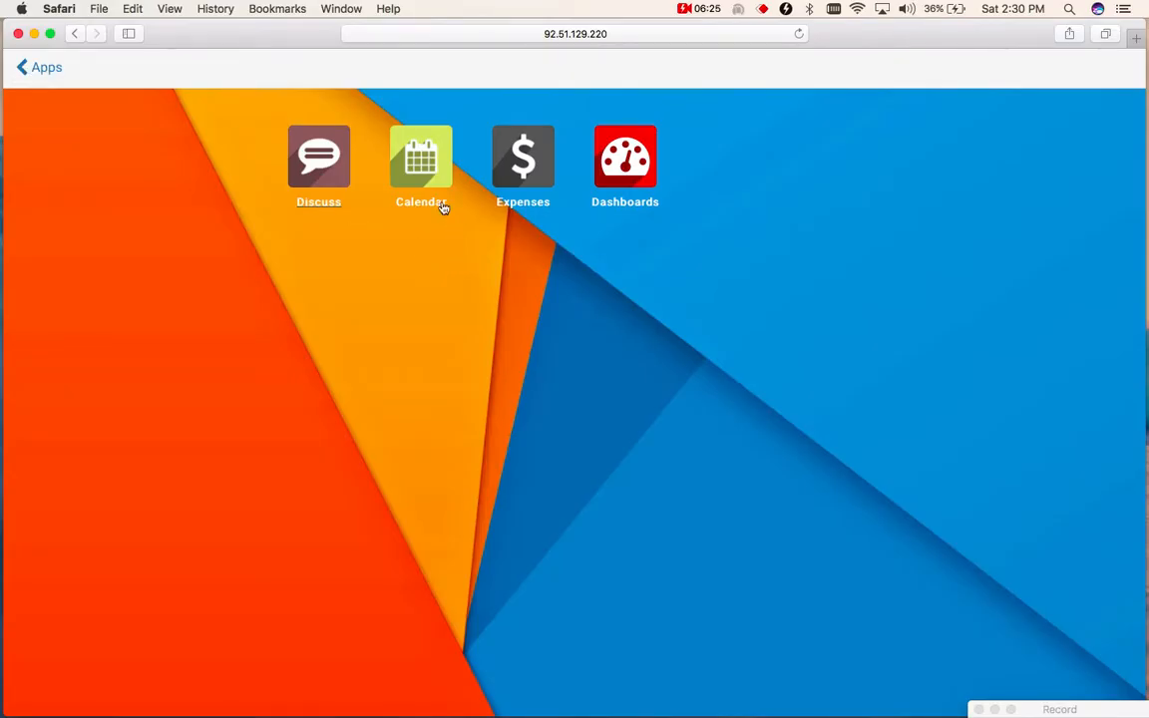
{"action": "left_click", "coordinate": [508, 160]}
{"action": "left_click", "coordinate": [281, 68]}
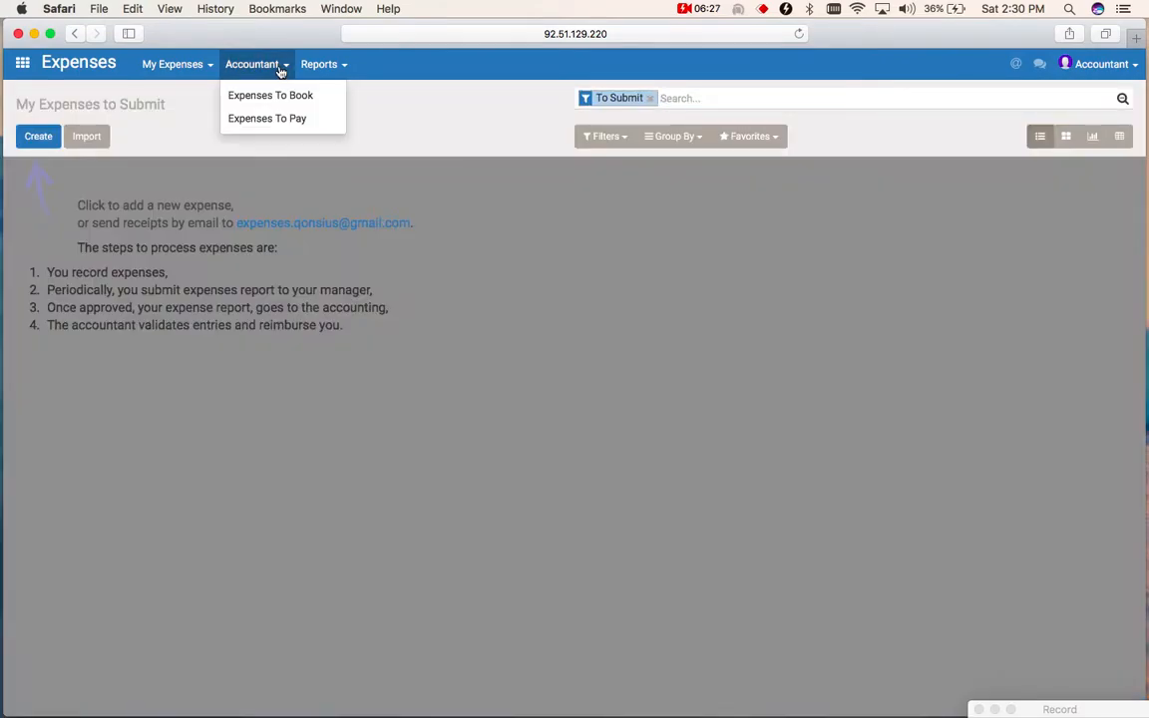
{"action": "left_click", "coordinate": [291, 118]}
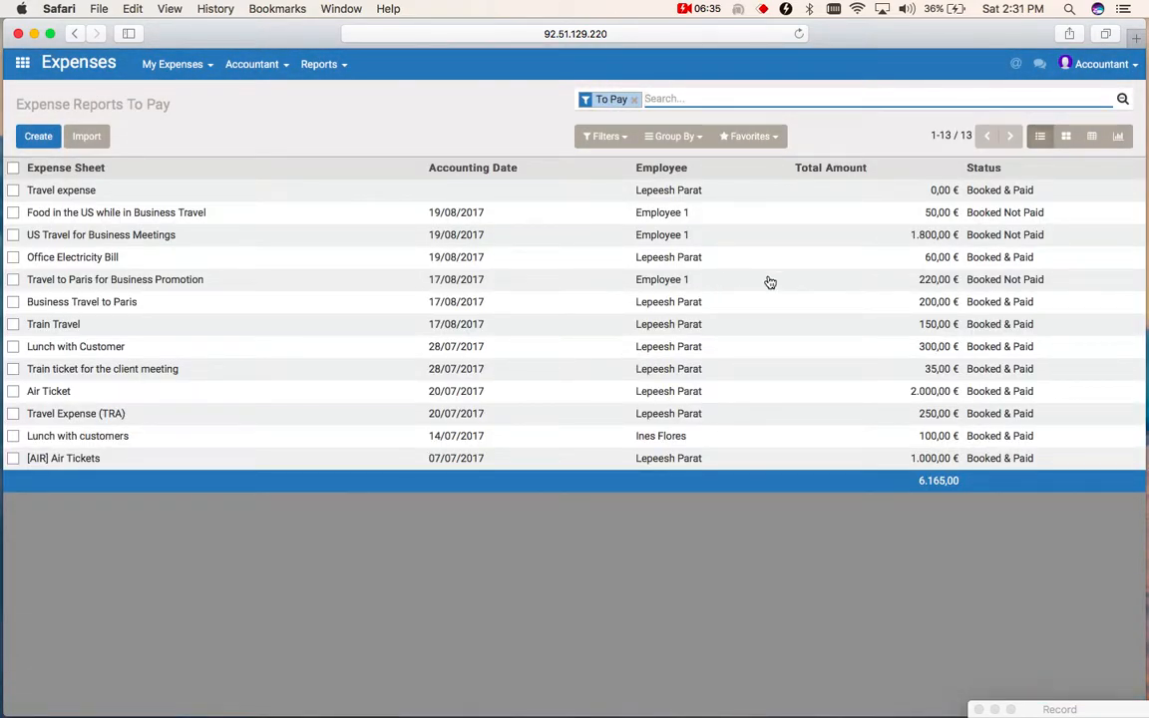
- Filter the expense reports to pay with a custom condition where Status is Booked Not Paid
{"action": "left_click", "coordinate": [625, 145]}
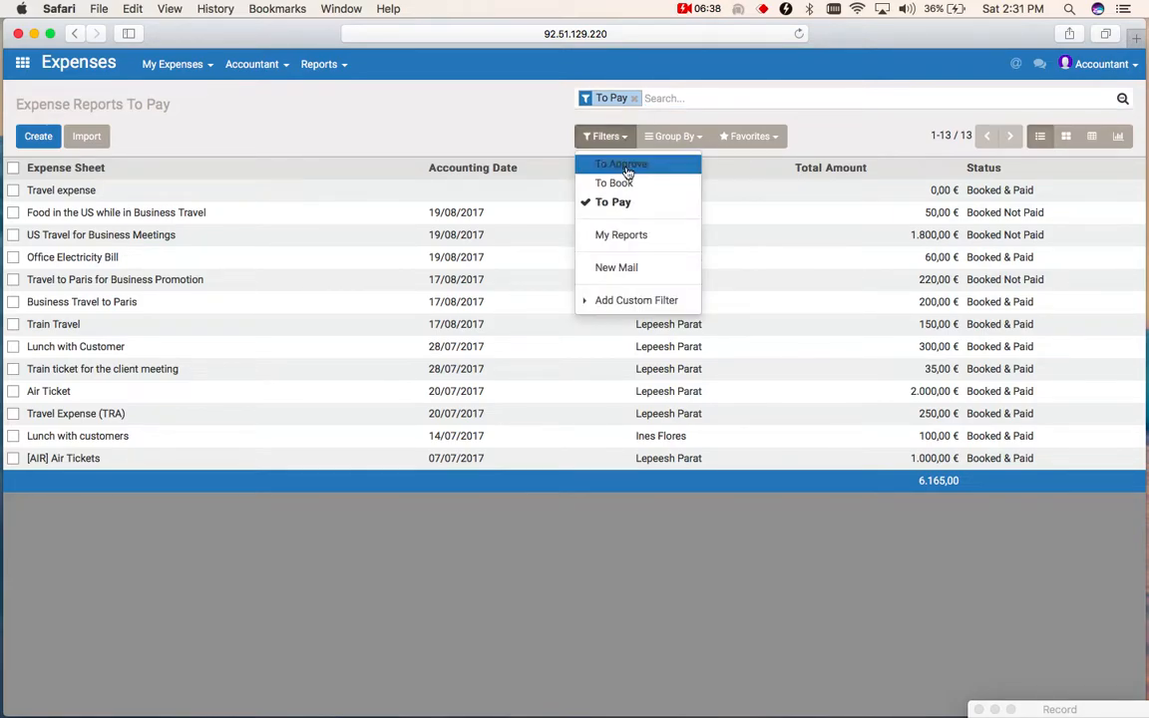
{"action": "left_click", "coordinate": [774, 136]}
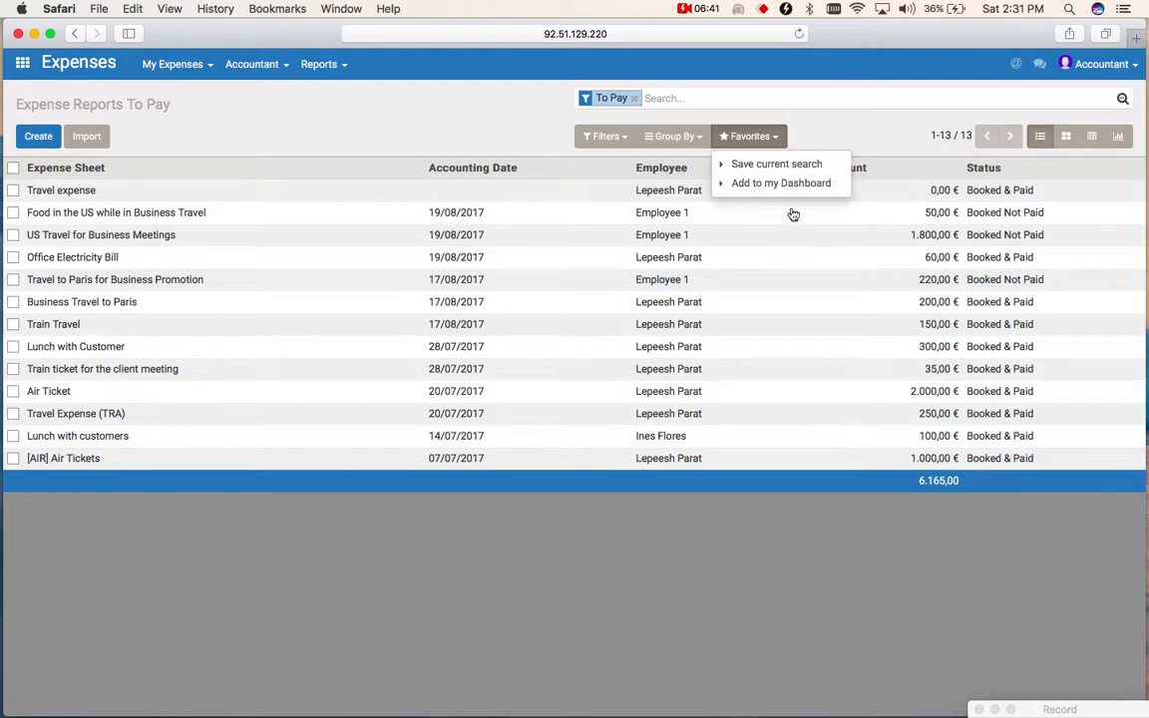
{"action": "left_click", "coordinate": [594, 136]}
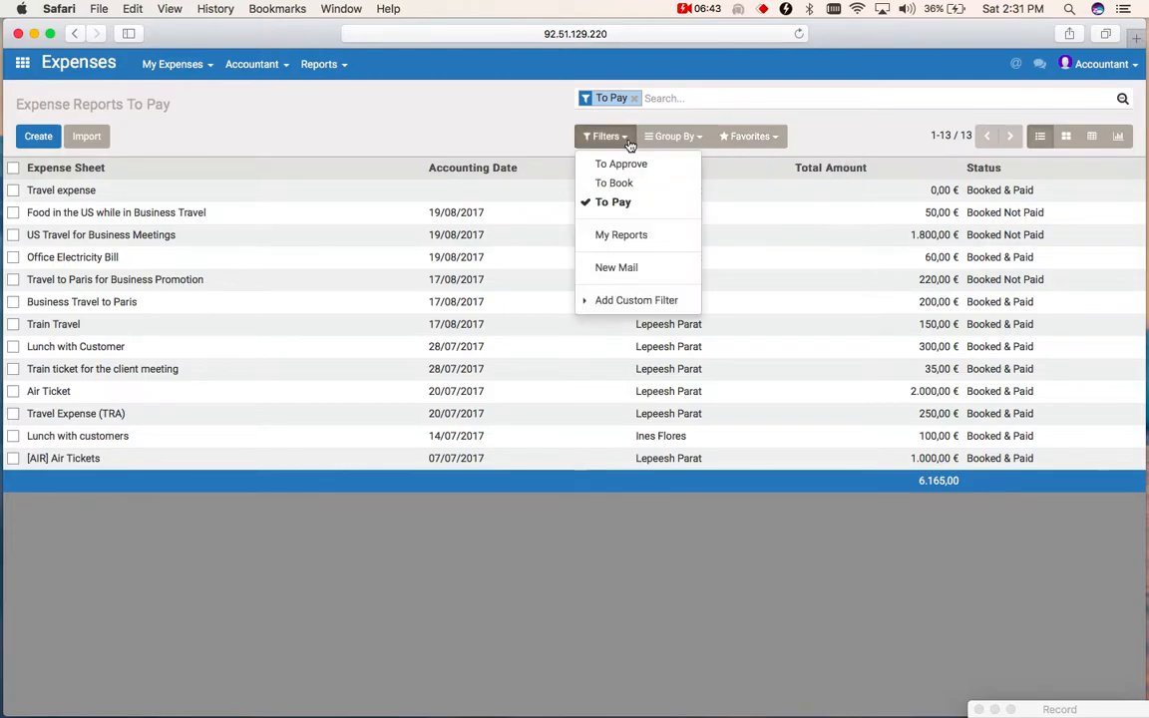
{"action": "left_click", "coordinate": [639, 299]}
{"action": "left_click", "coordinate": [653, 328]}
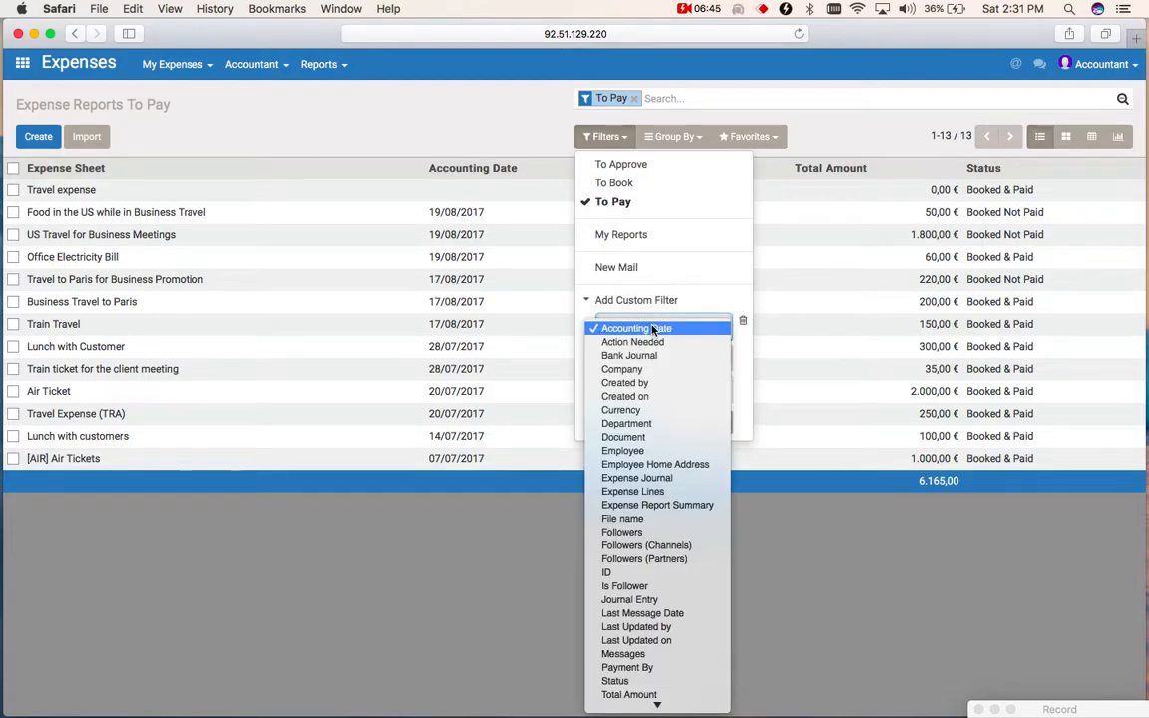
{"action": "left_click", "coordinate": [629, 681]}
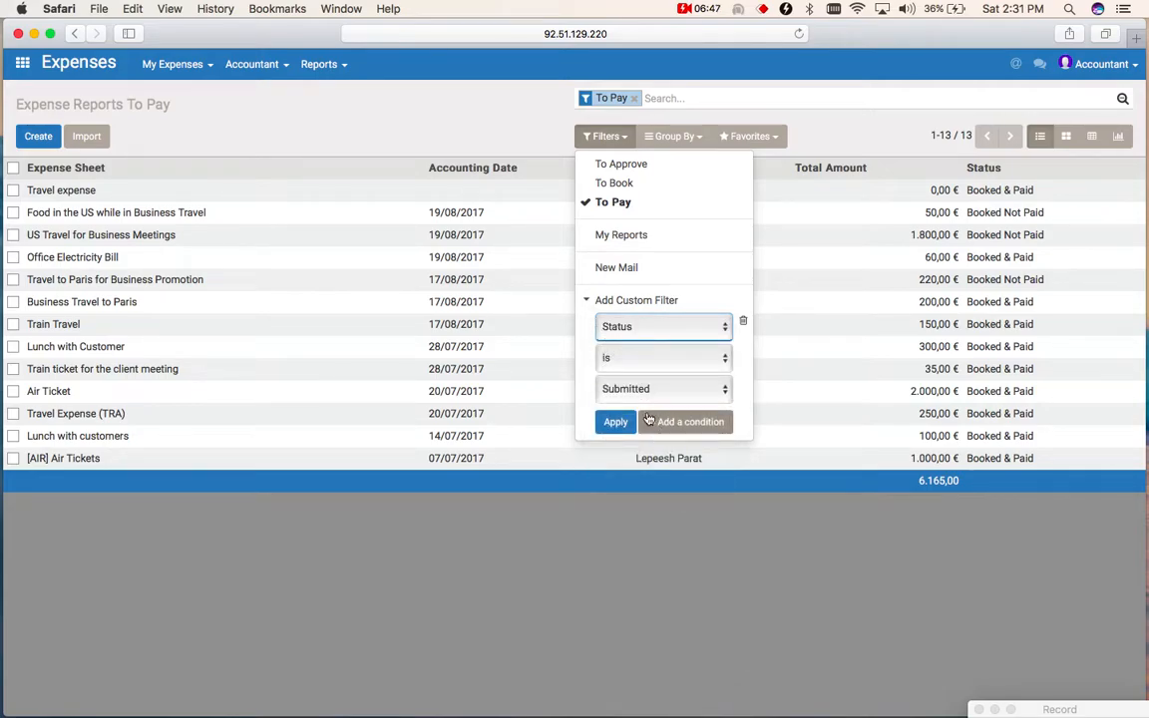
{"action": "left_click", "coordinate": [659, 390]}
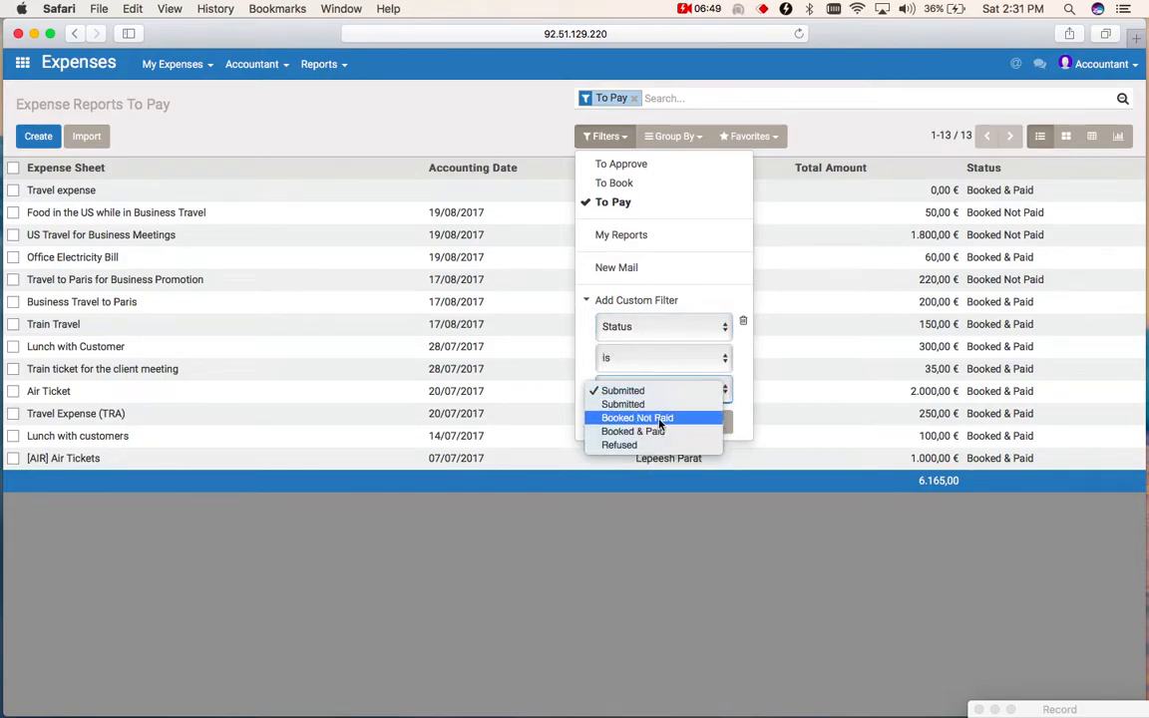
{"action": "left_click", "coordinate": [658, 419]}
{"action": "left_click", "coordinate": [619, 424]}
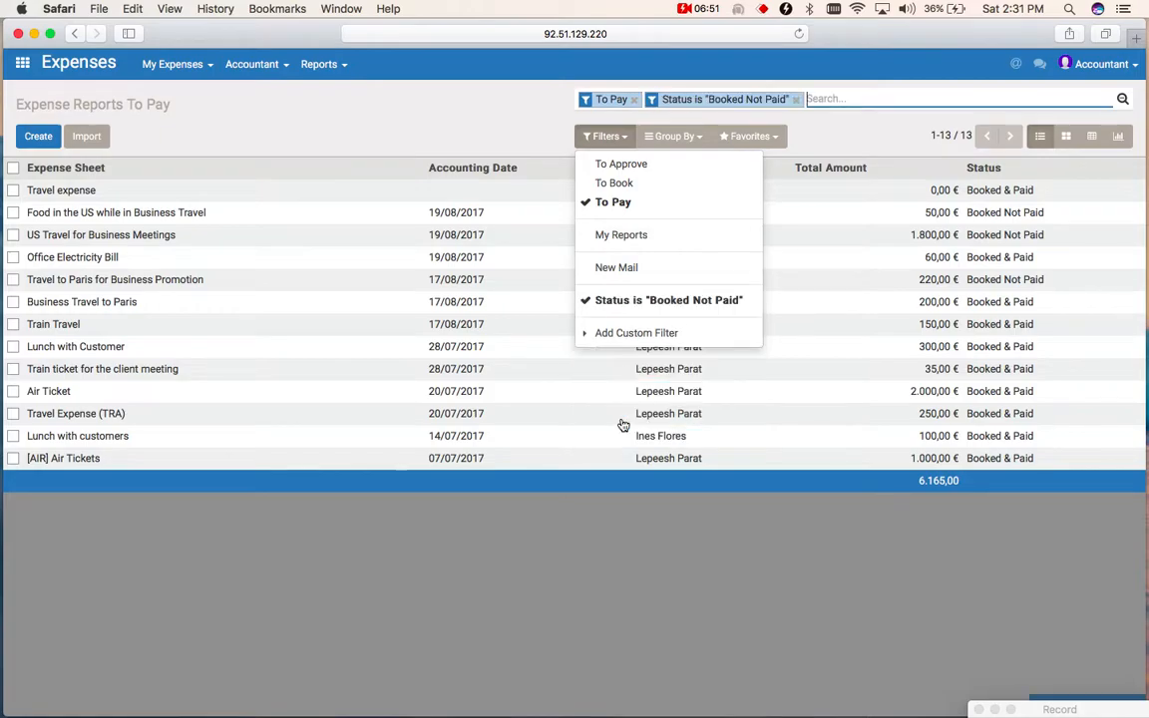
{"action": "left_click", "coordinate": [509, 115]}
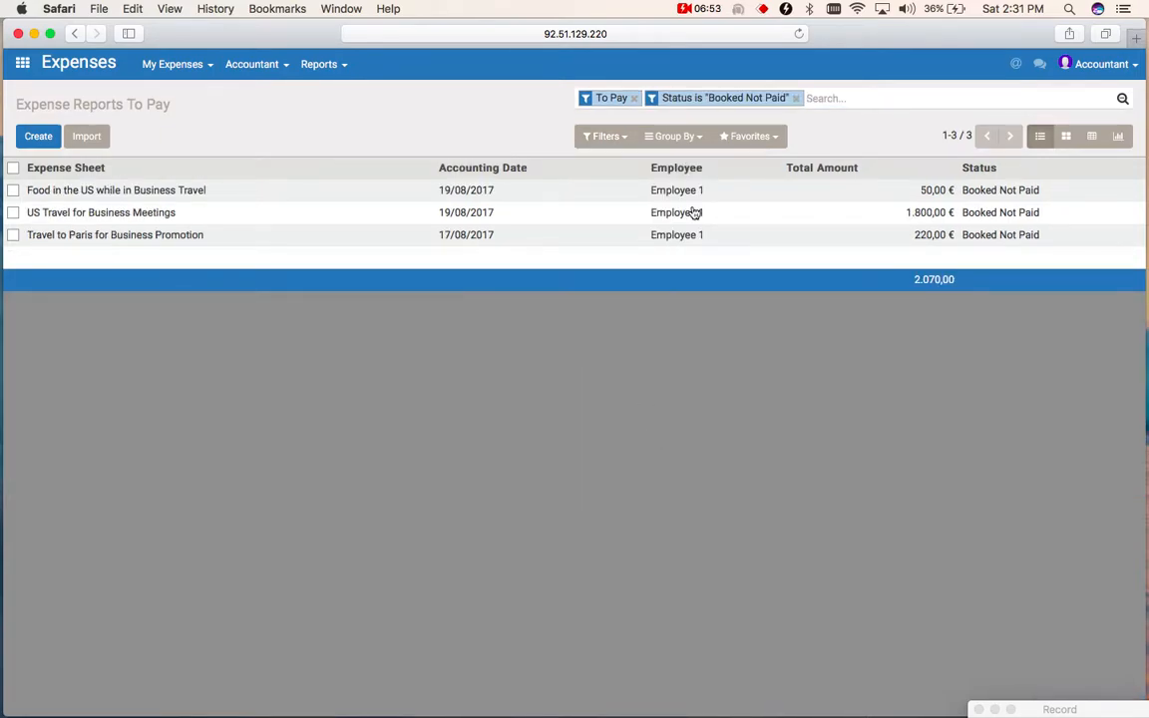
- Group the unpaid expense reports by Employee and expand the Employee 1 group
{"action": "left_click", "coordinate": [699, 142]}
{"action": "left_click", "coordinate": [700, 173]}
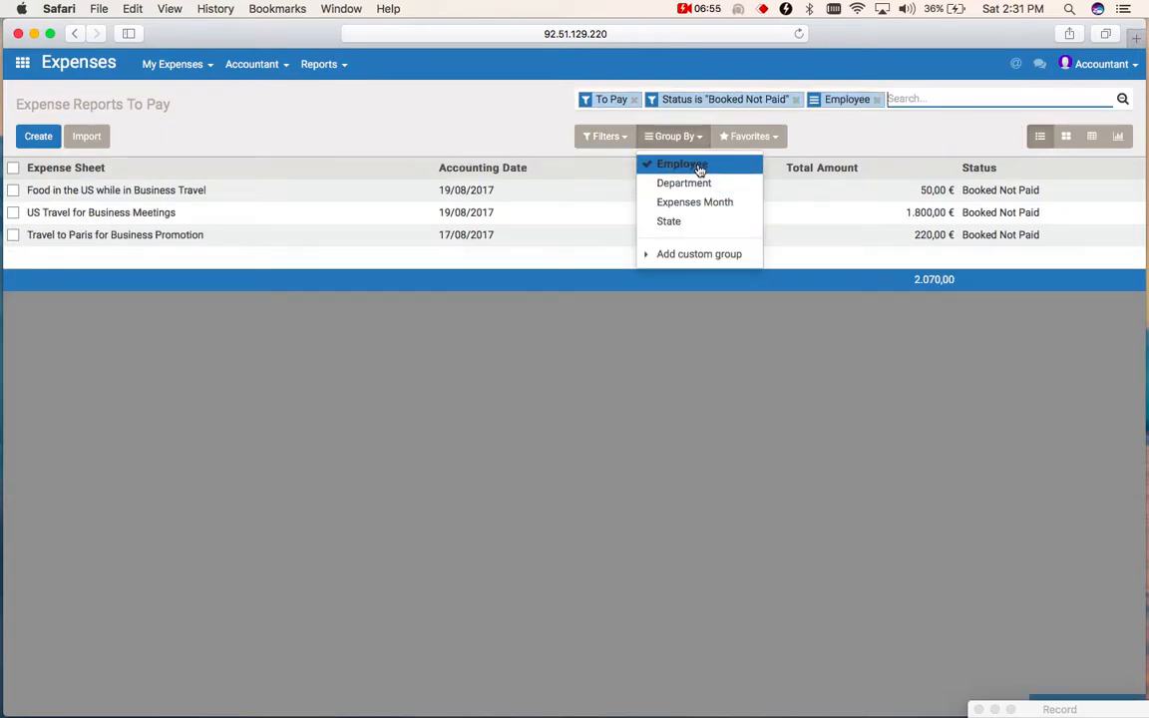
{"action": "left_click", "coordinate": [459, 117]}
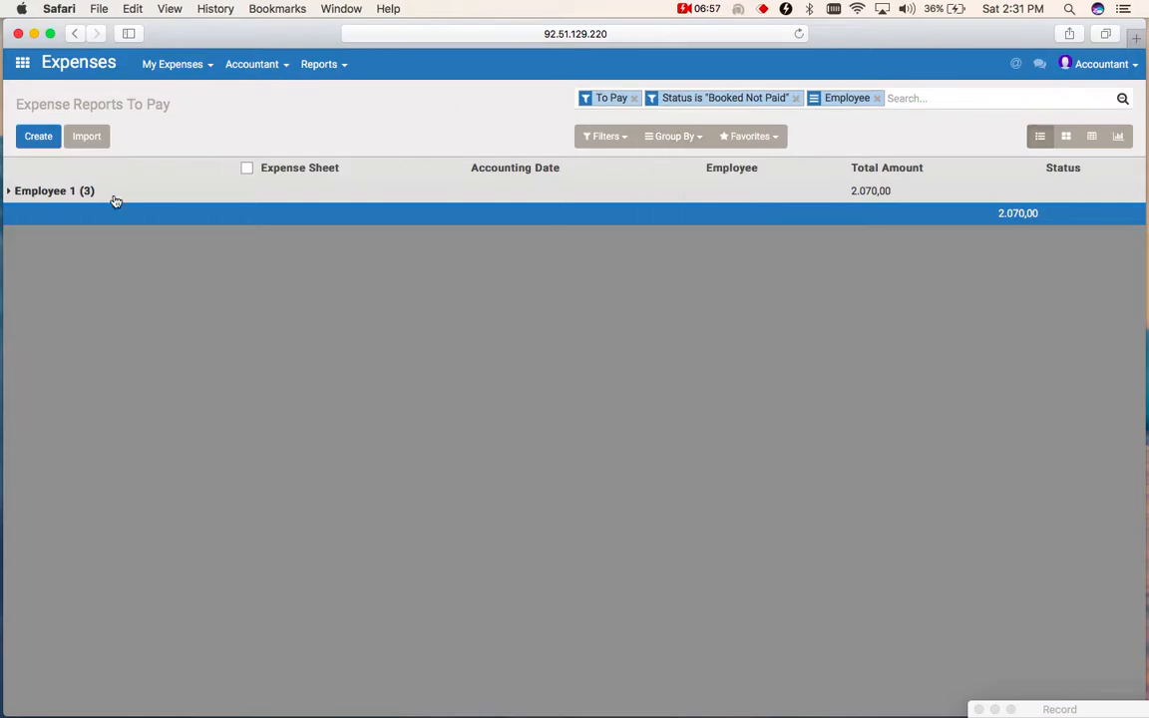
{"action": "left_click", "coordinate": [15, 192]}
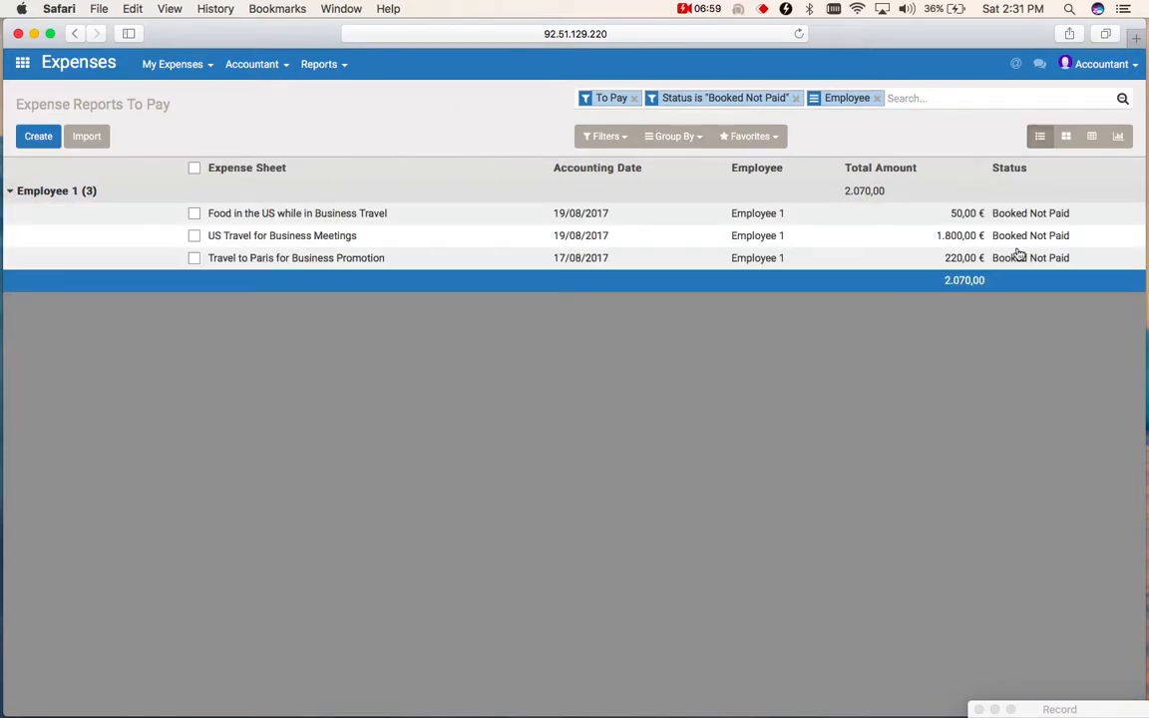
- Start registering one payment for all of Employee 1's unpaid expense reports, with Bankinter xx99 (EUR) as the payment method
{"action": "left_click", "coordinate": [193, 168]}
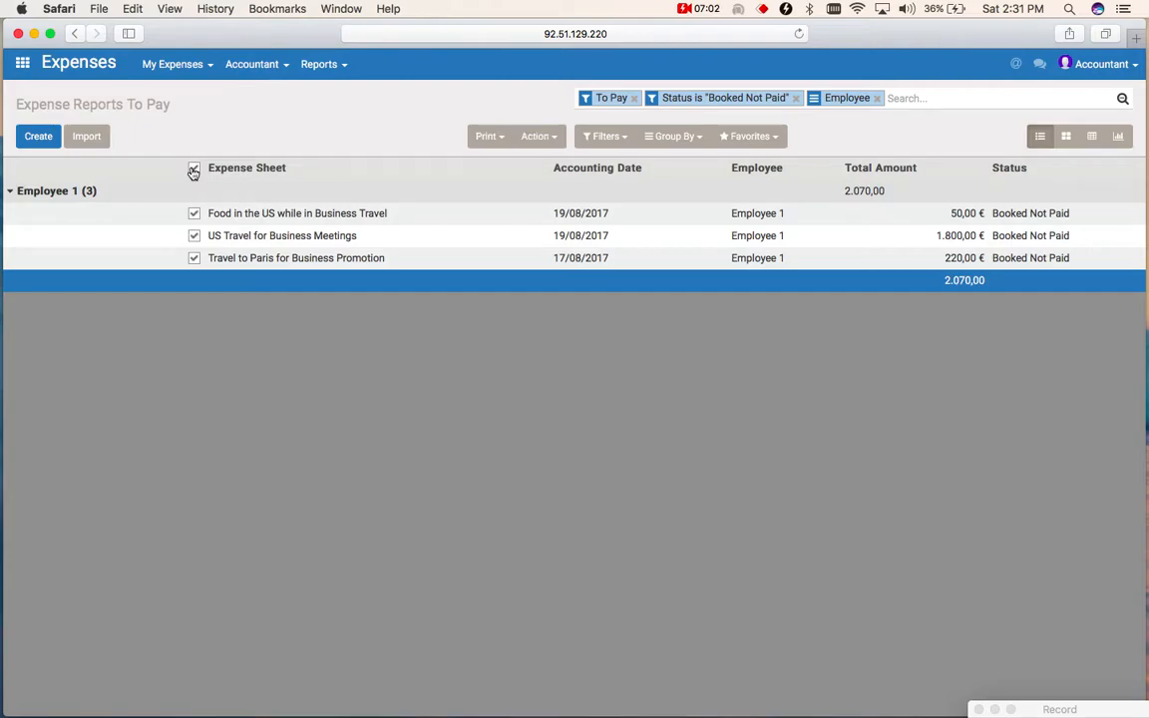
{"action": "left_click", "coordinate": [552, 141]}
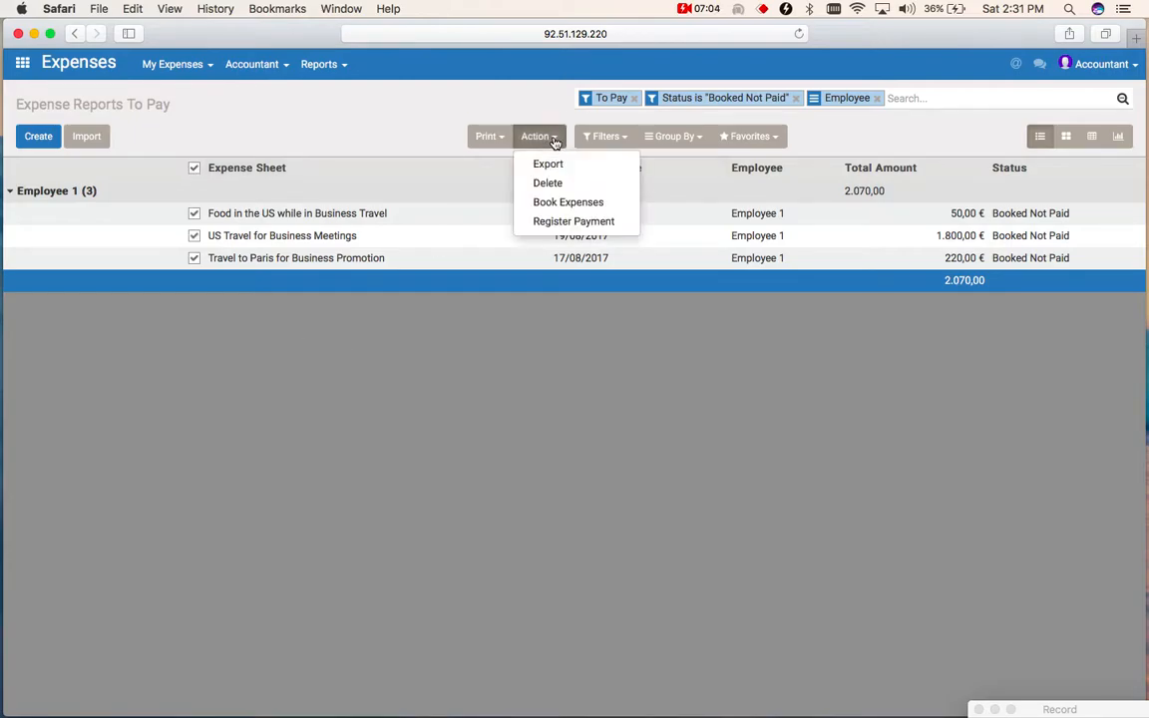
{"action": "left_click", "coordinate": [579, 222]}
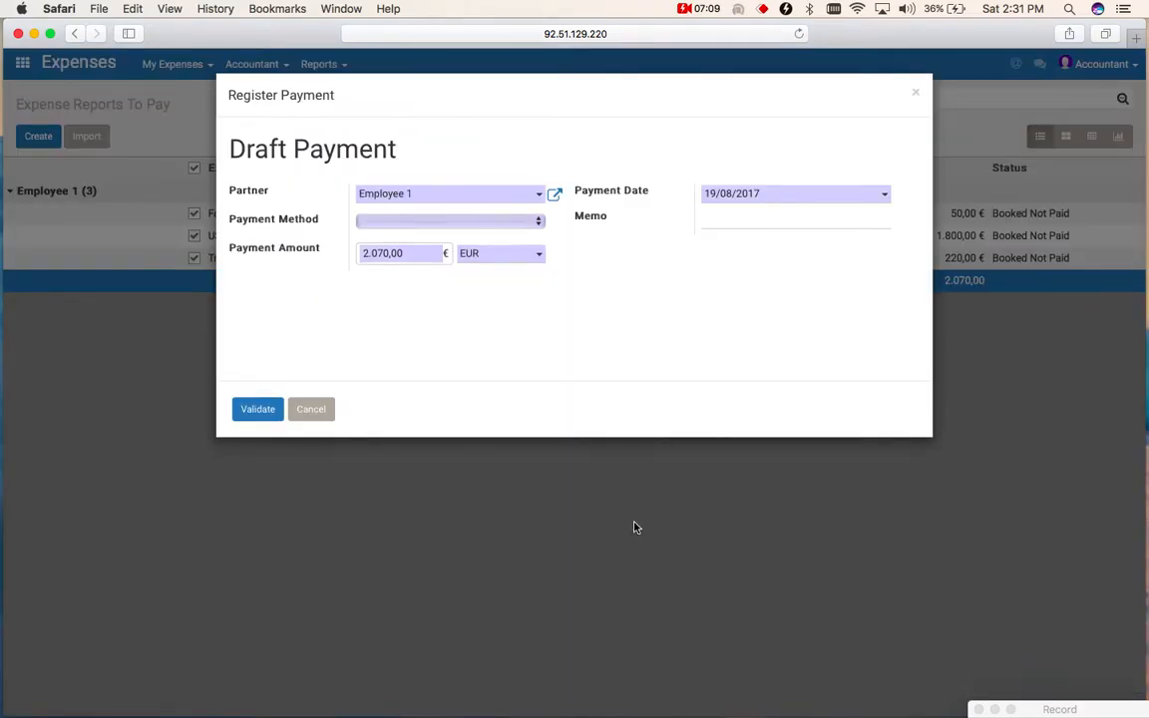
{"action": "left_click", "coordinate": [479, 221]}
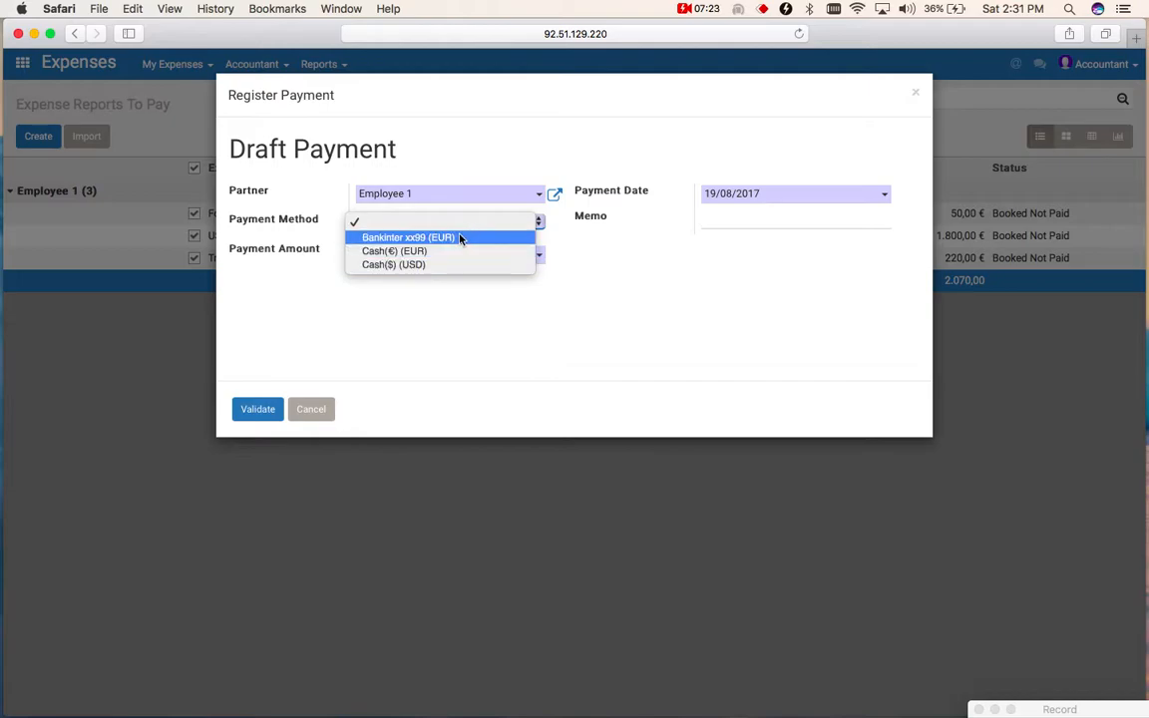
{"action": "left_click", "coordinate": [460, 238]}
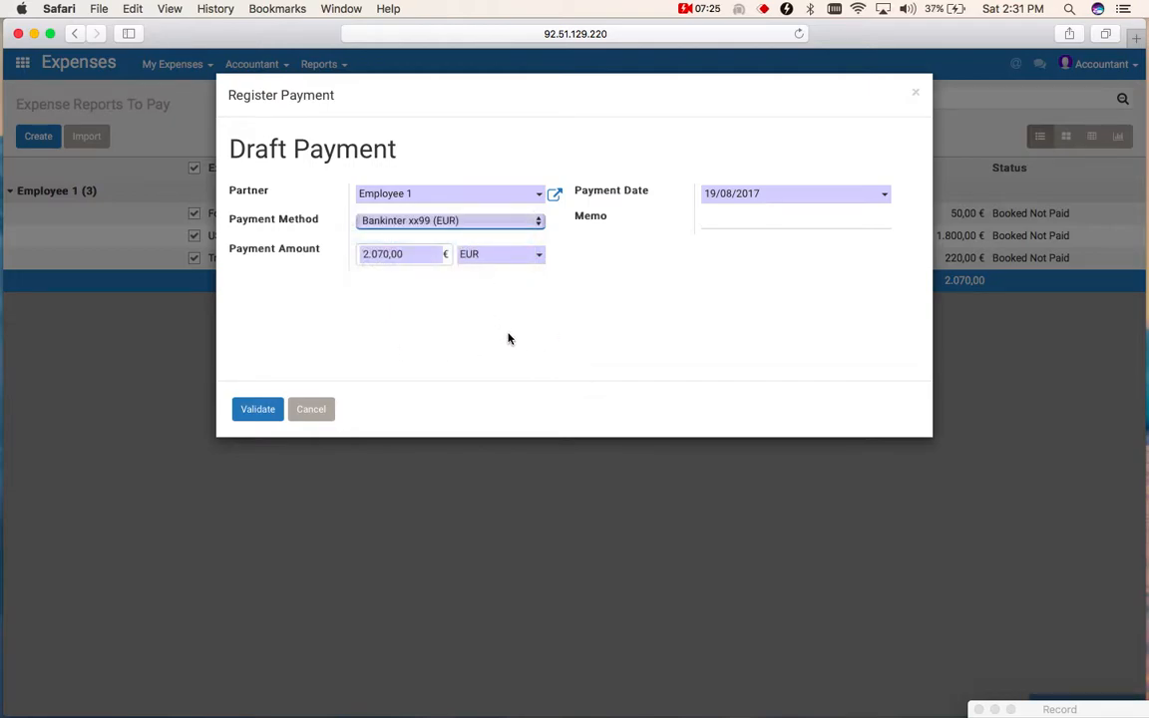
- Enter the memo "payments for expenses of employee 1, august 17" and validate the payment
{"action": "left_click", "coordinate": [722, 220]}
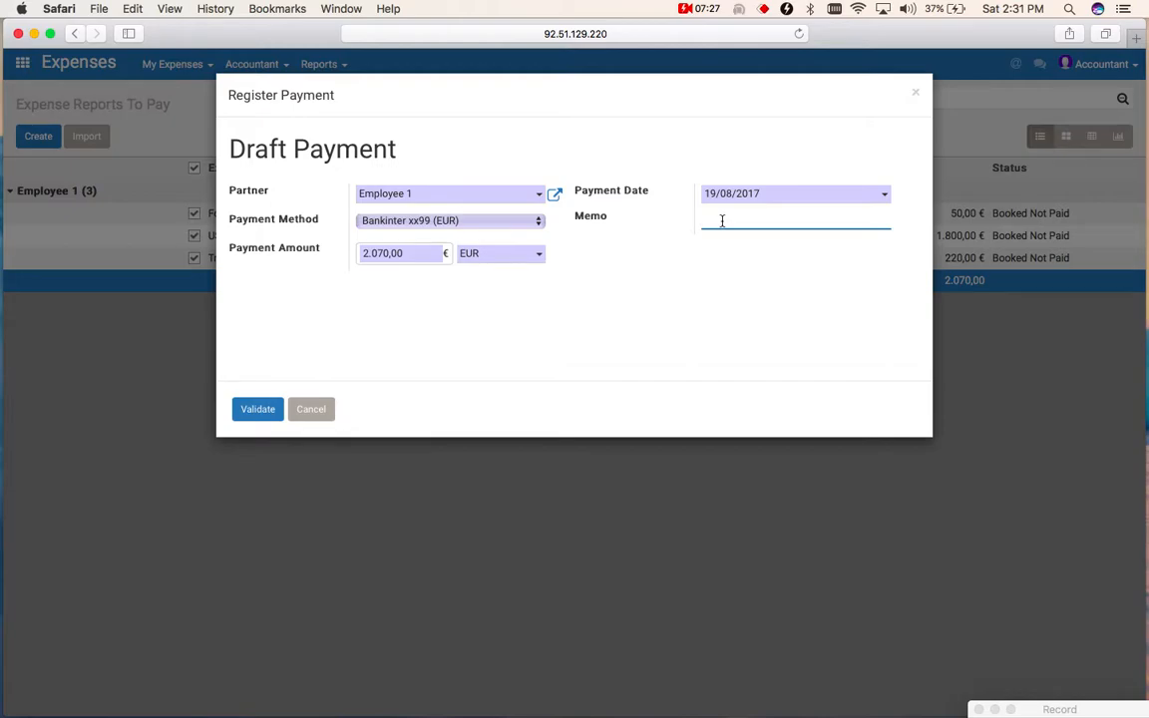
{"action": "type", "text": "payments for expenses of em"}
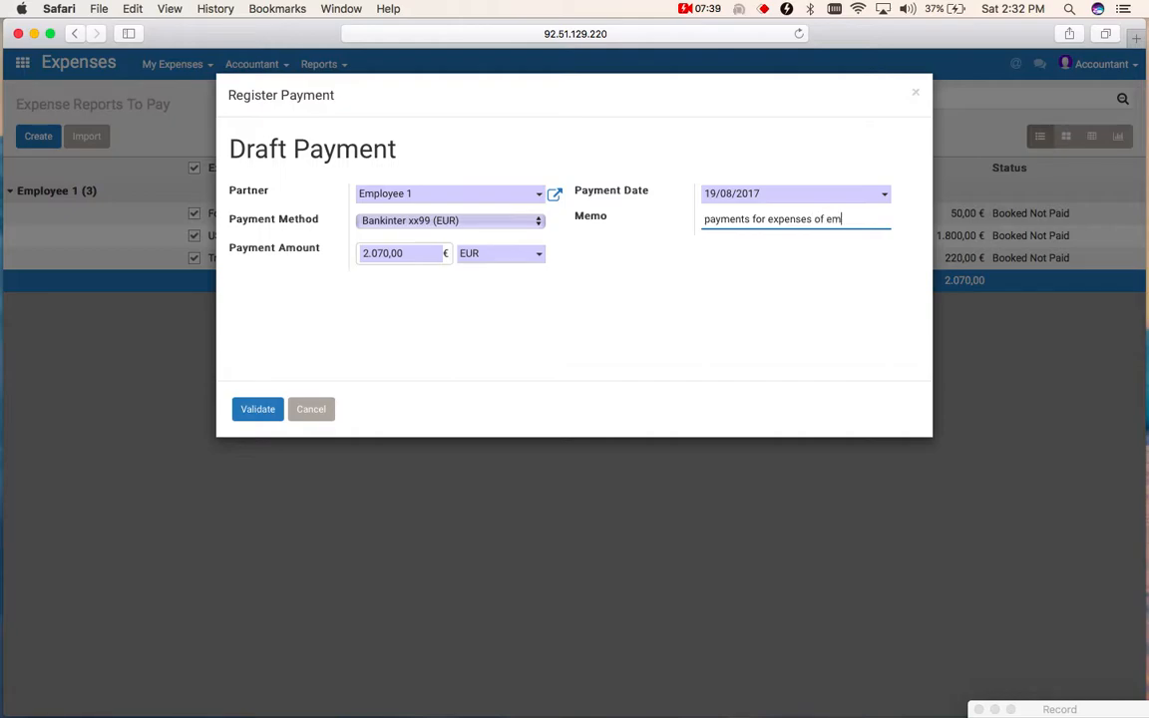
{"action": "type", "text": "ployee 1, augus"}
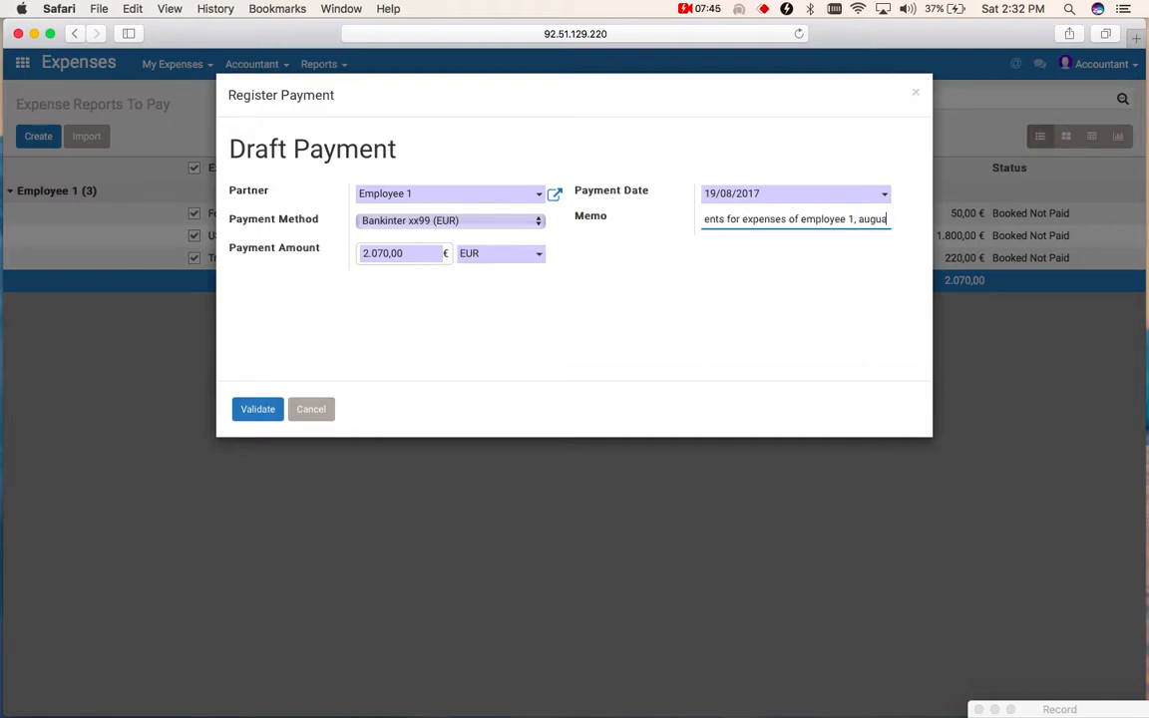
{"action": "type", "text": "t 17"}
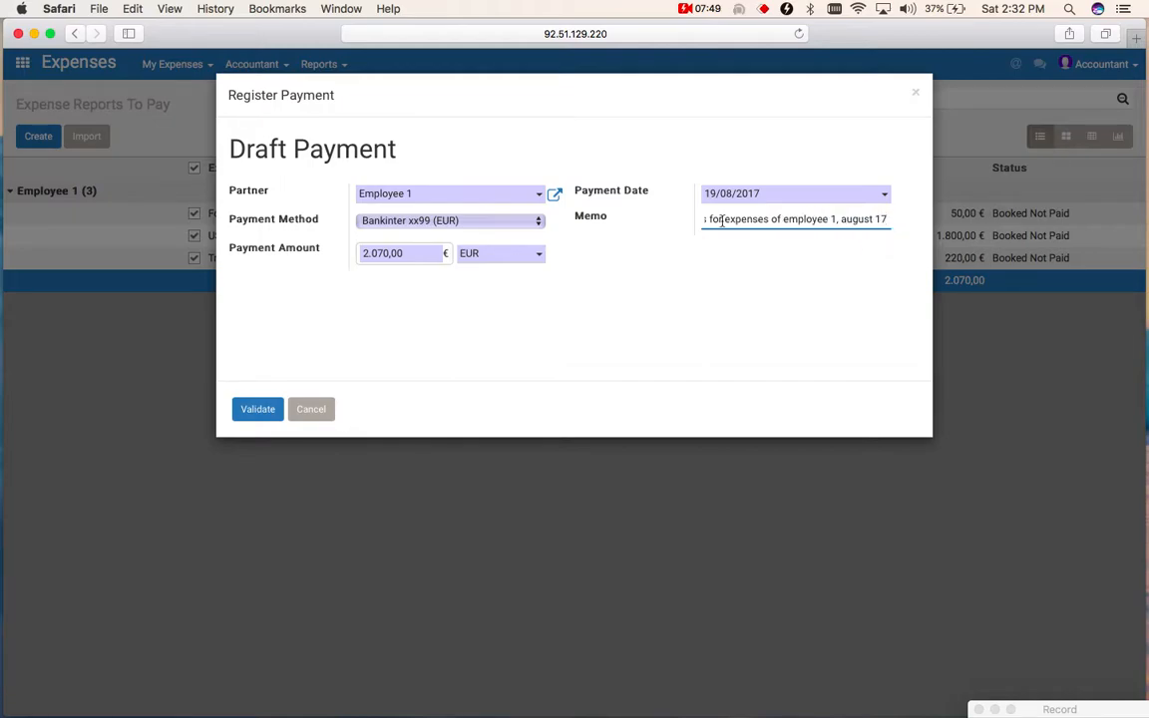
{"action": "left_click", "coordinate": [271, 415]}
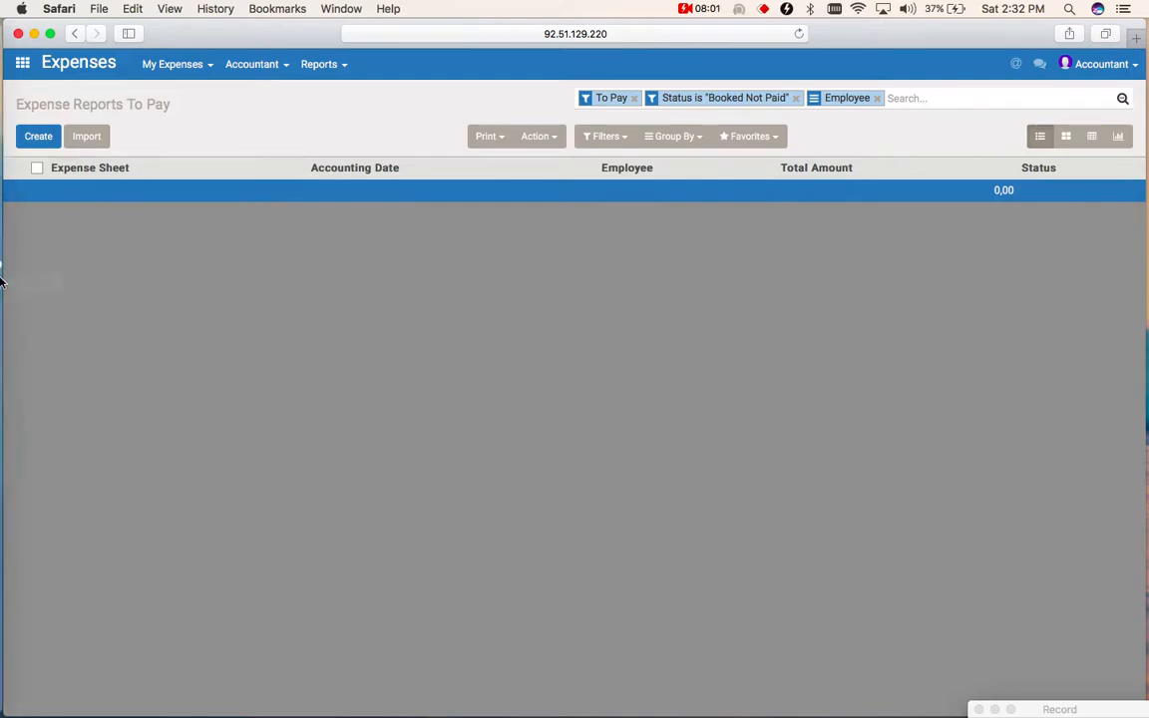
- View the All Expense Reports analysis as a bar chart grouped by Expenses Month
{"action": "left_click", "coordinate": [347, 70]}
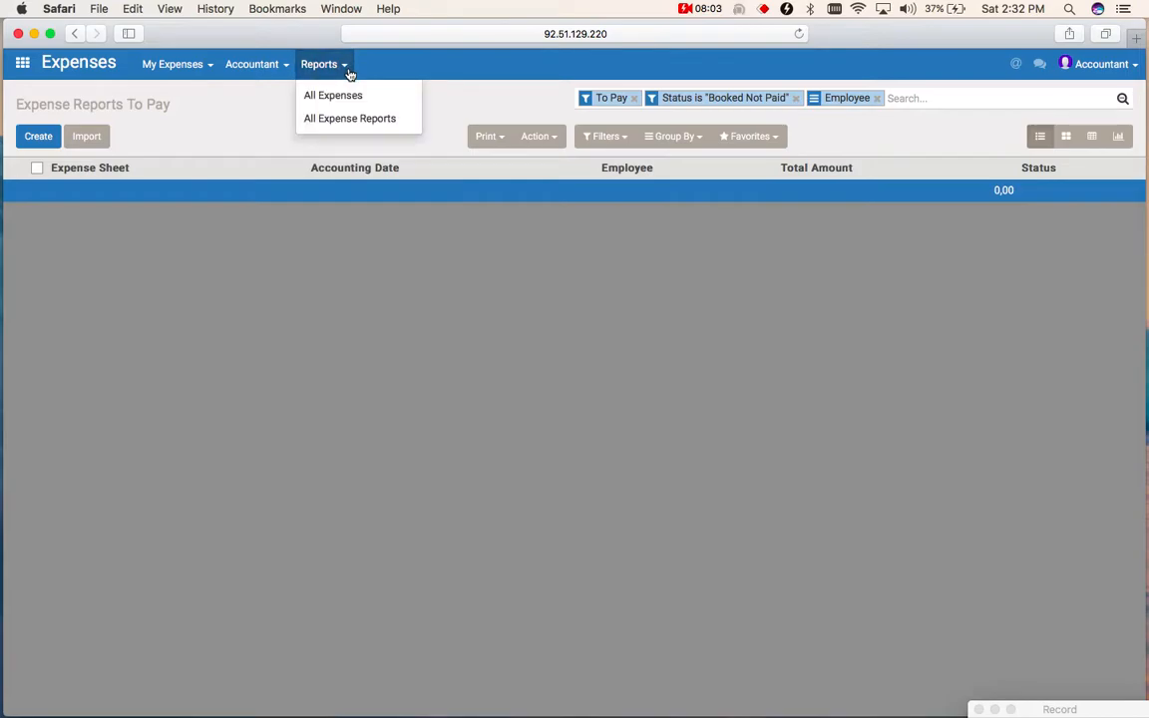
{"action": "left_click", "coordinate": [384, 119]}
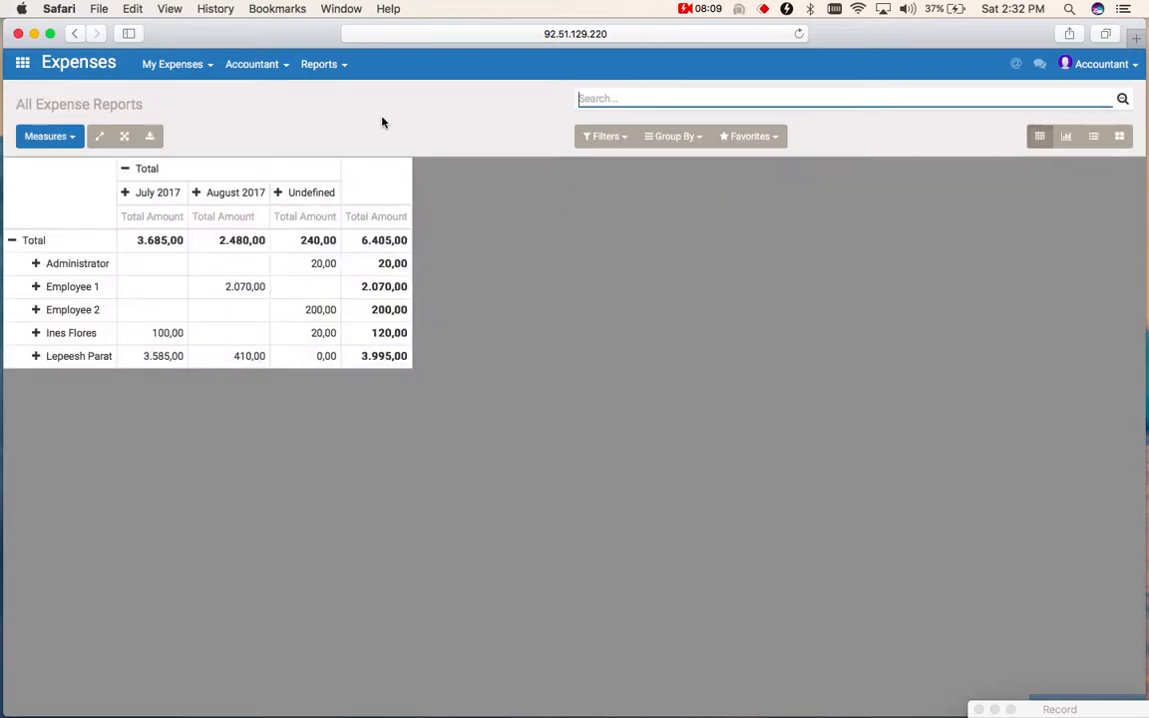
{"action": "left_click", "coordinate": [1068, 135]}
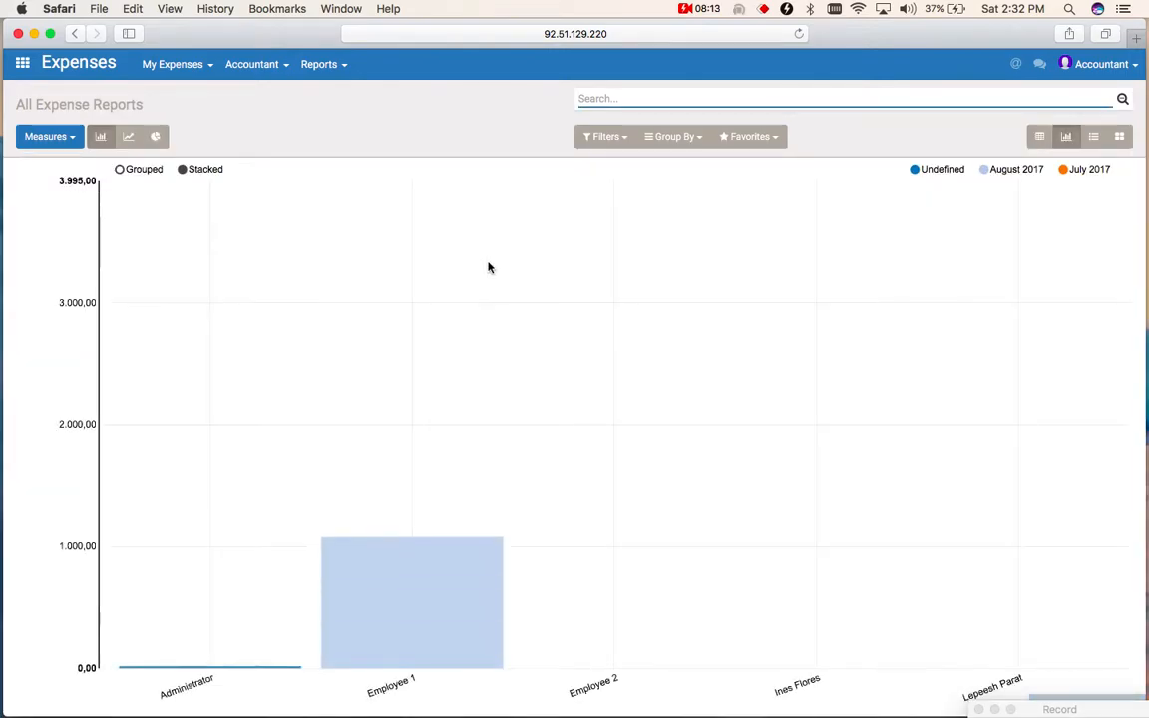
{"action": "left_click", "coordinate": [671, 137]}
{"action": "left_click", "coordinate": [732, 204]}
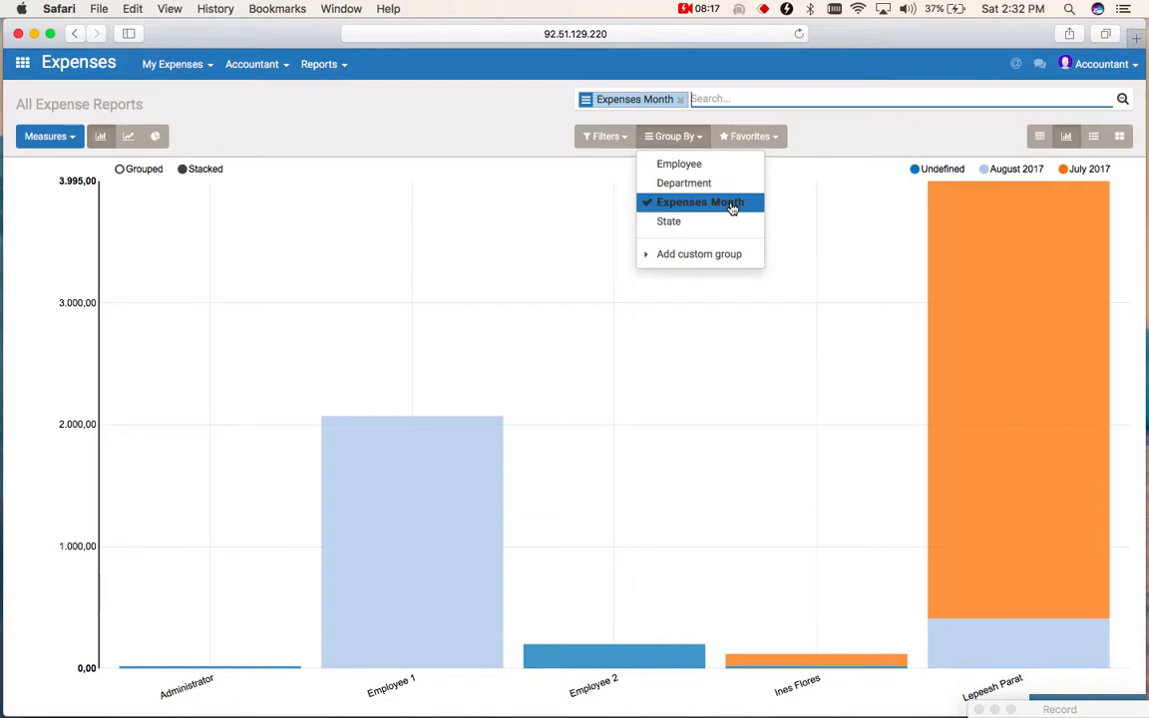
{"action": "left_click", "coordinate": [695, 258]}
{"action": "left_click", "coordinate": [726, 282]}
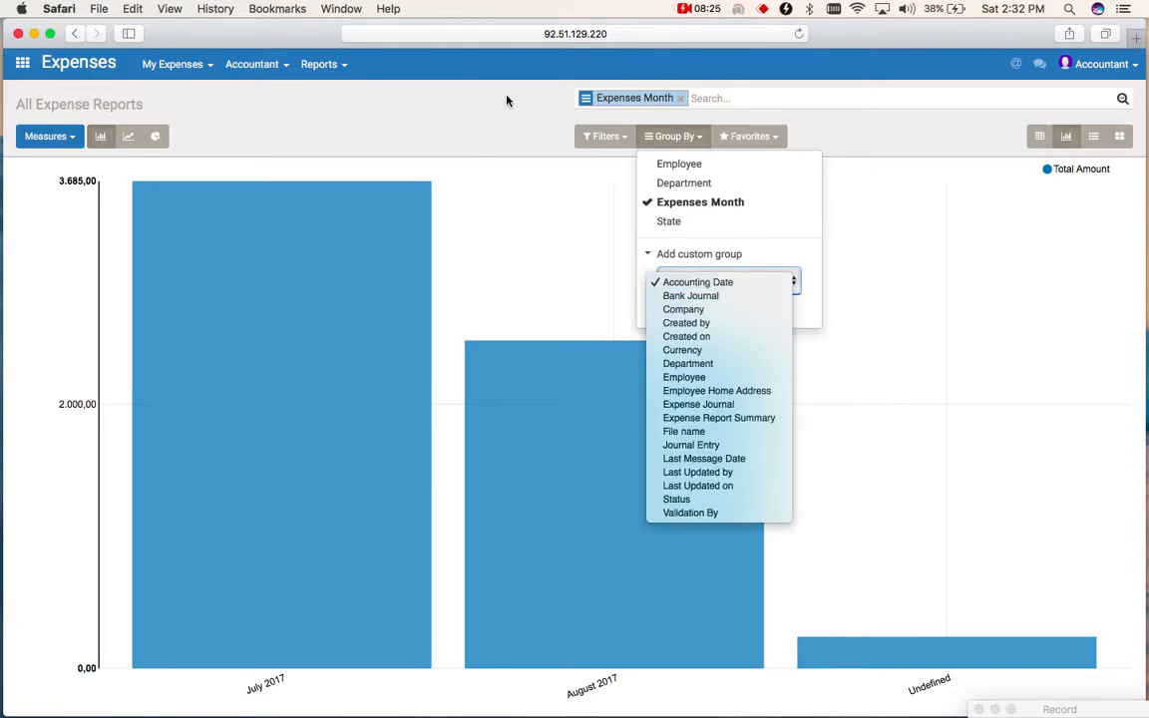
- View the All Expenses analysis as a bar chart using the saved Expenses Per Month favorite
{"action": "left_click", "coordinate": [346, 79]}
{"action": "left_click", "coordinate": [336, 66]}
{"action": "left_click", "coordinate": [340, 97]}
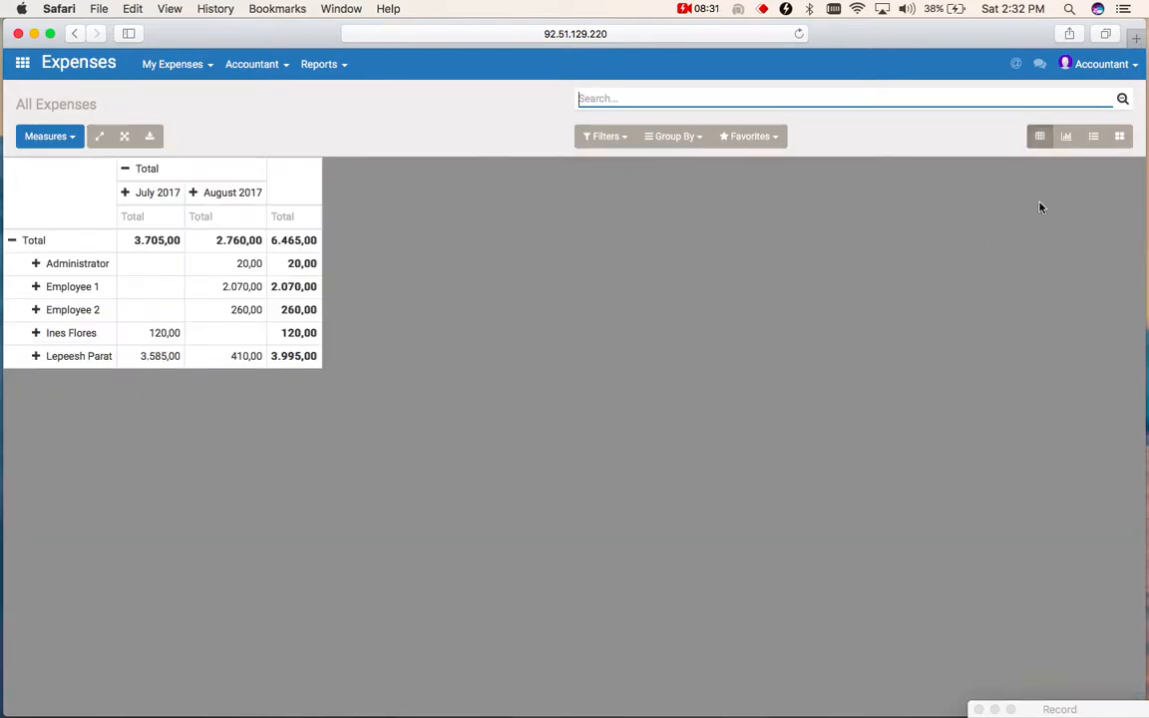
{"action": "left_click", "coordinate": [1066, 137]}
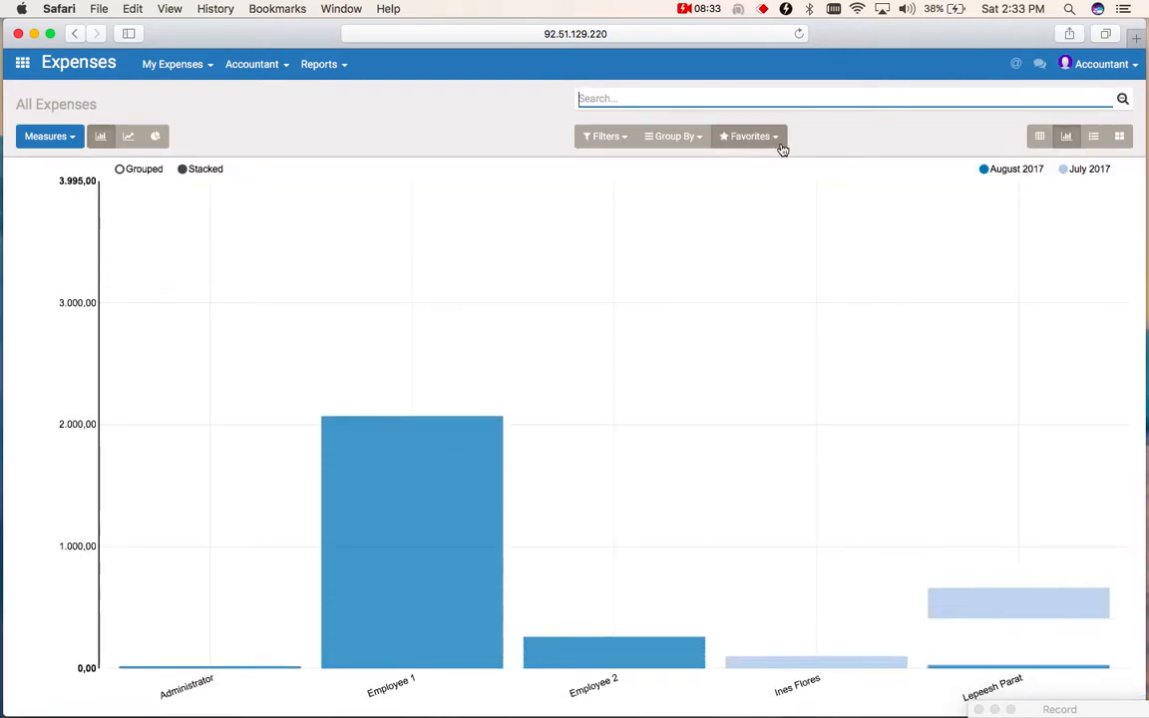
{"action": "left_click", "coordinate": [782, 146]}
{"action": "left_click", "coordinate": [778, 164]}
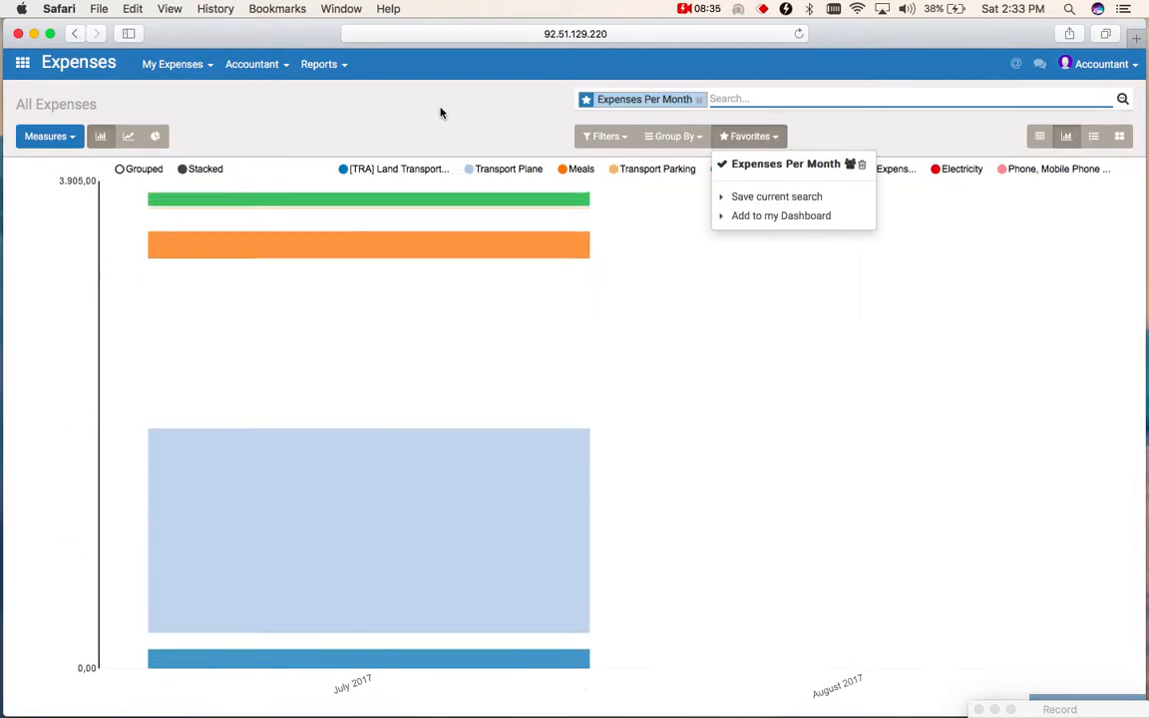